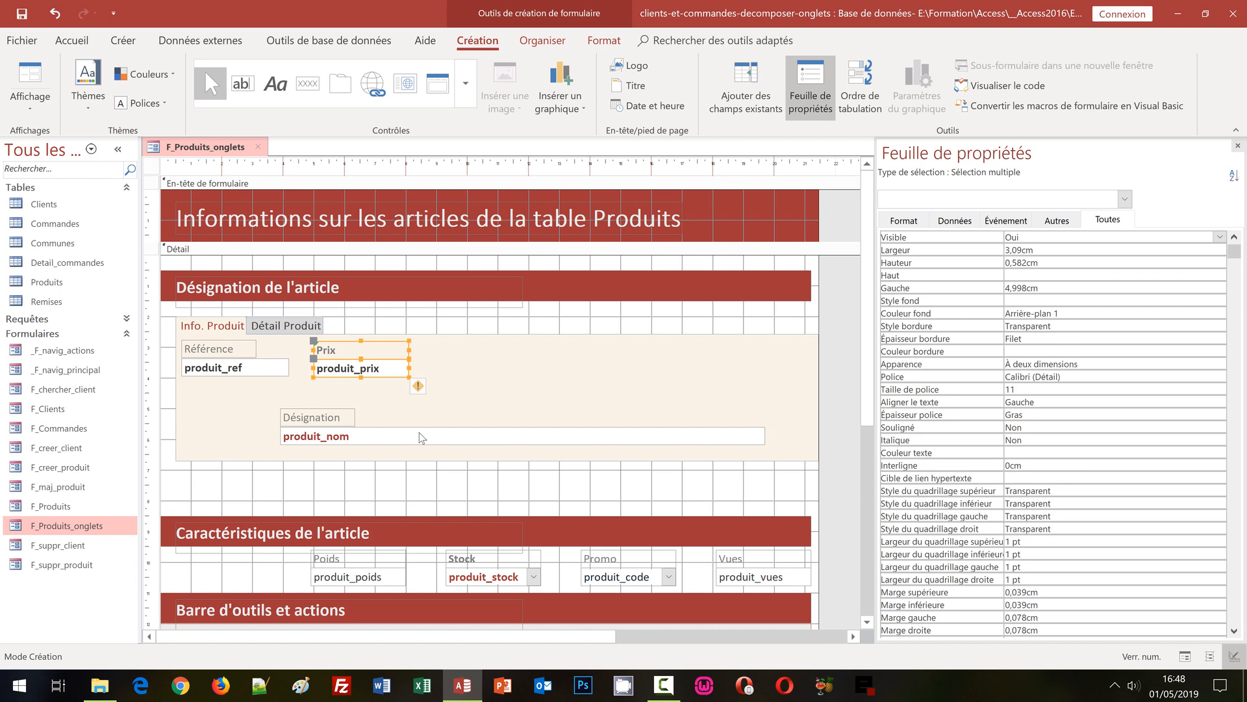
# Move the Désignation label and produit_nom field beneath Référence, and widen produit_nom to nearly the full width of the Info. Produit page
pyautogui.click(311, 417)
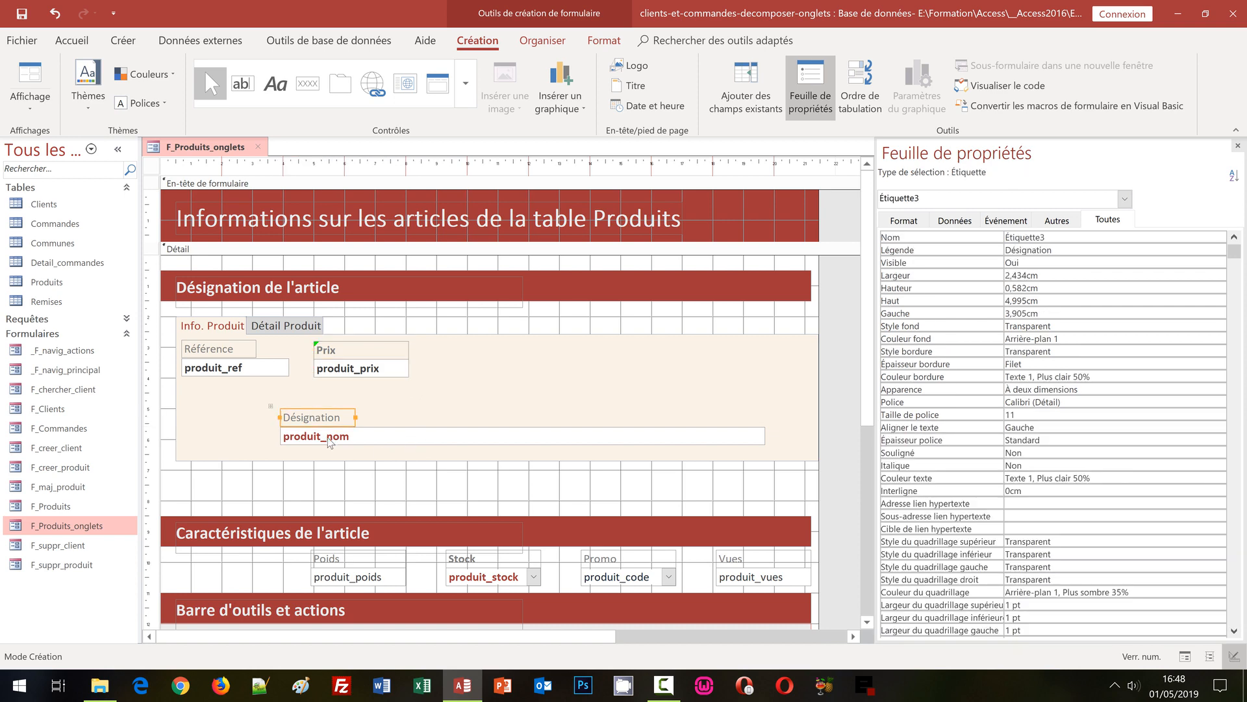
pyautogui.keyDown('shift'); pyautogui.click(337, 443); pyautogui.keyUp('shift')
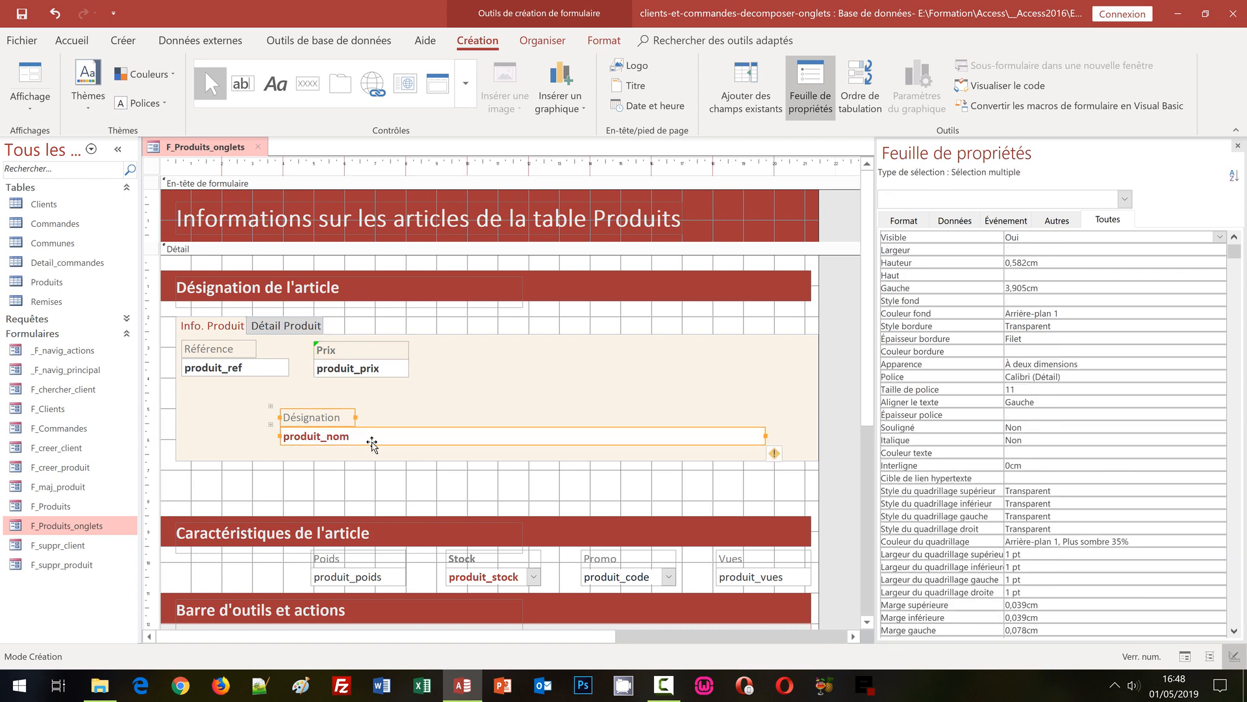
pyautogui.moveTo(373, 442); pyautogui.dragTo(278, 443)
pyautogui.click(661, 427)
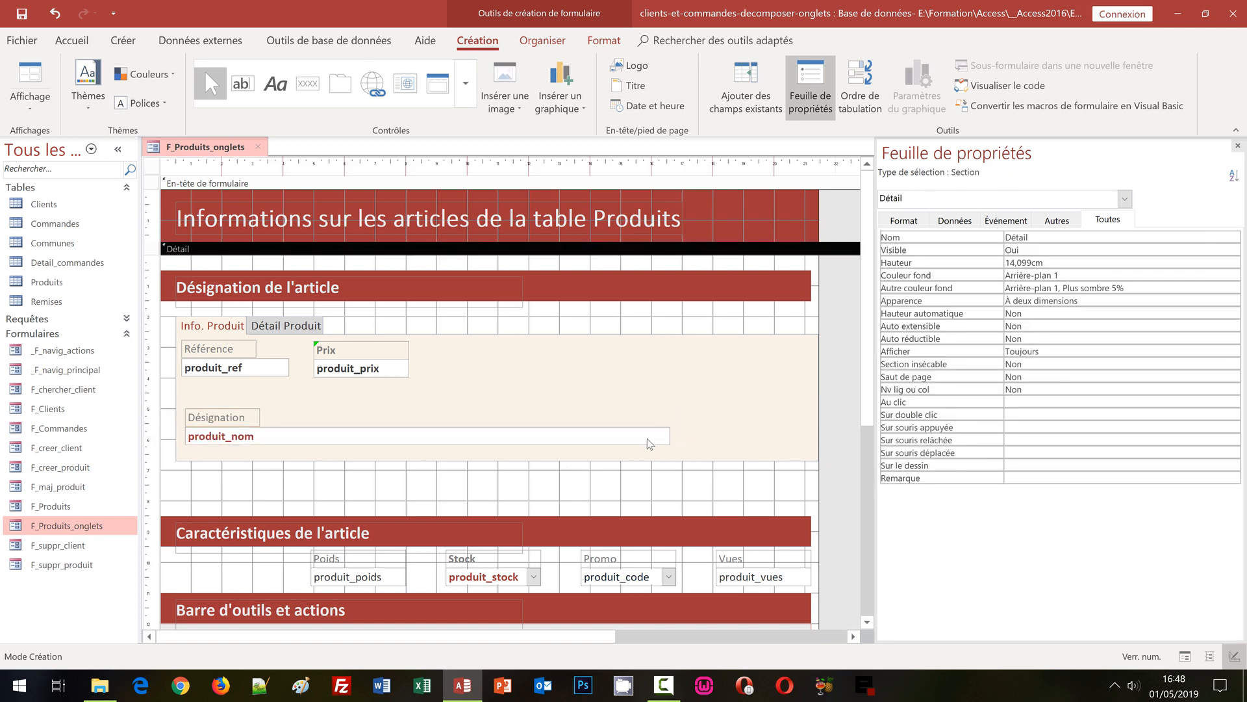
pyautogui.click(649, 442)
pyautogui.moveTo(670, 436); pyautogui.dragTo(806, 435)
# Align the Désignation and Référence labels with their produit_nom and produit_ref fields along their left edges
pyautogui.keyDown('shift'); pyautogui.click(244, 420); pyautogui.keyUp('shift')
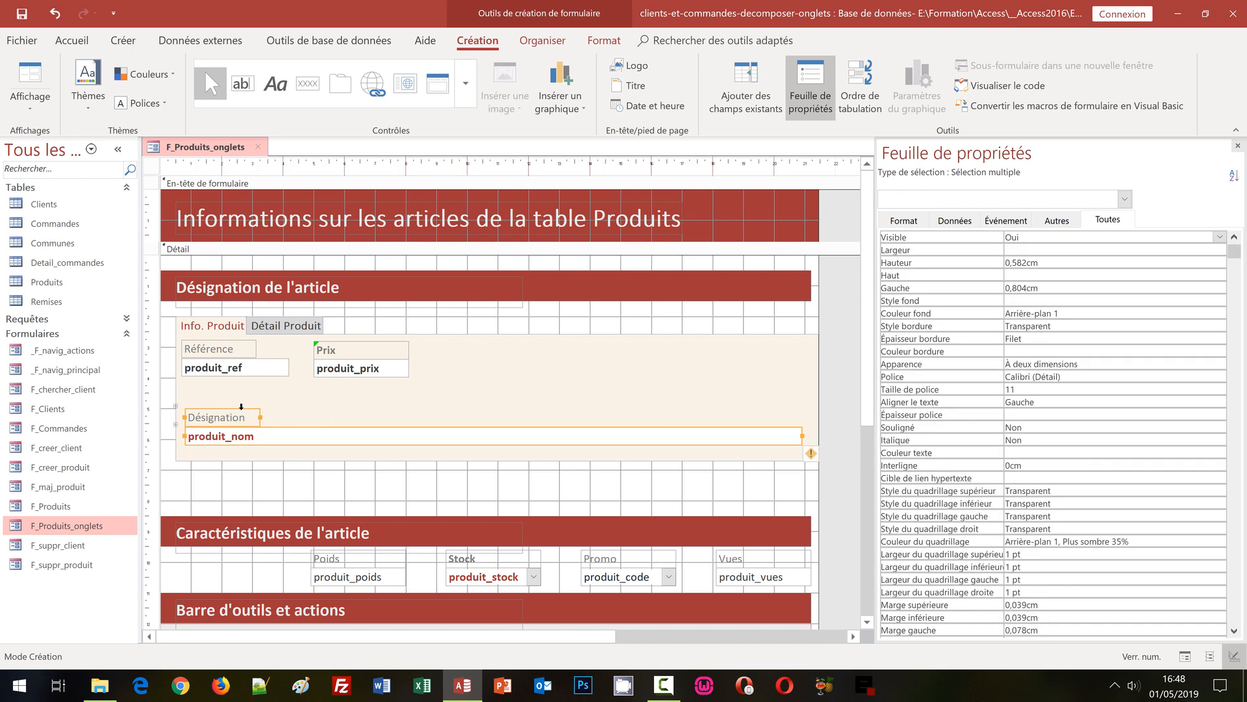
pyautogui.keyDown('shift'); pyautogui.click(218, 350); pyautogui.keyUp('shift')
pyautogui.keyDown('shift'); pyautogui.click(221, 369); pyautogui.keyUp('shift')
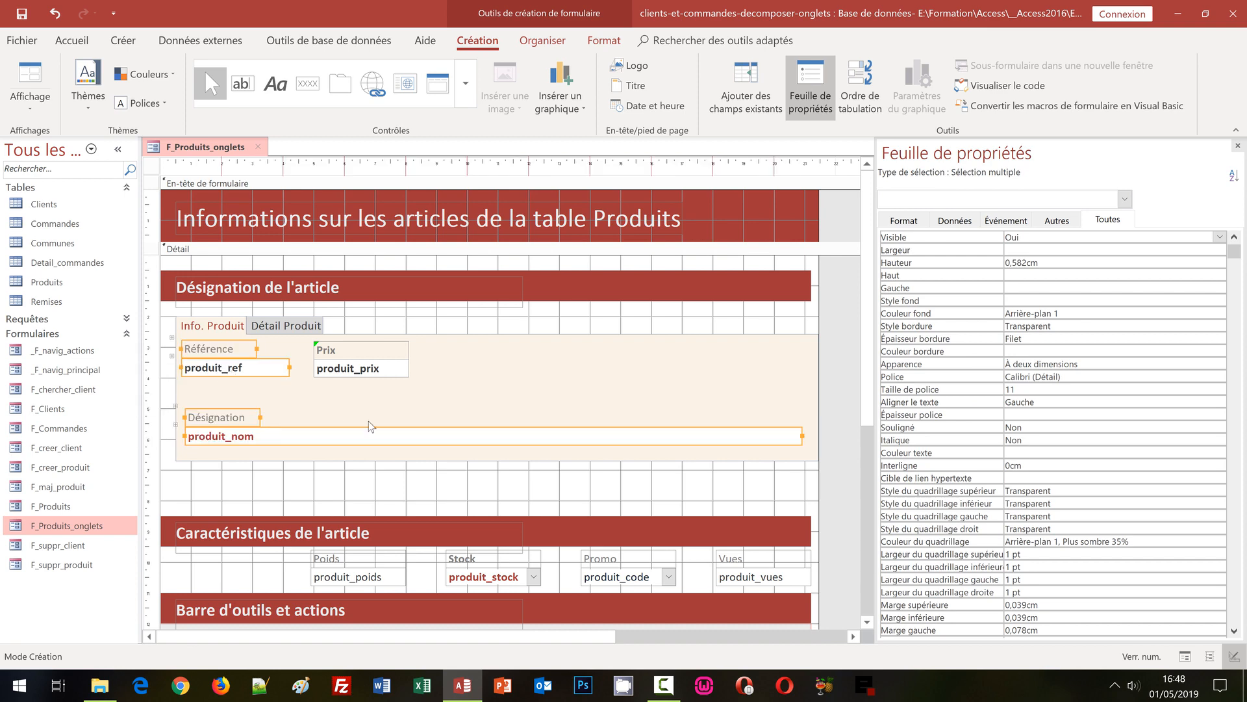
pyautogui.click(553, 41)
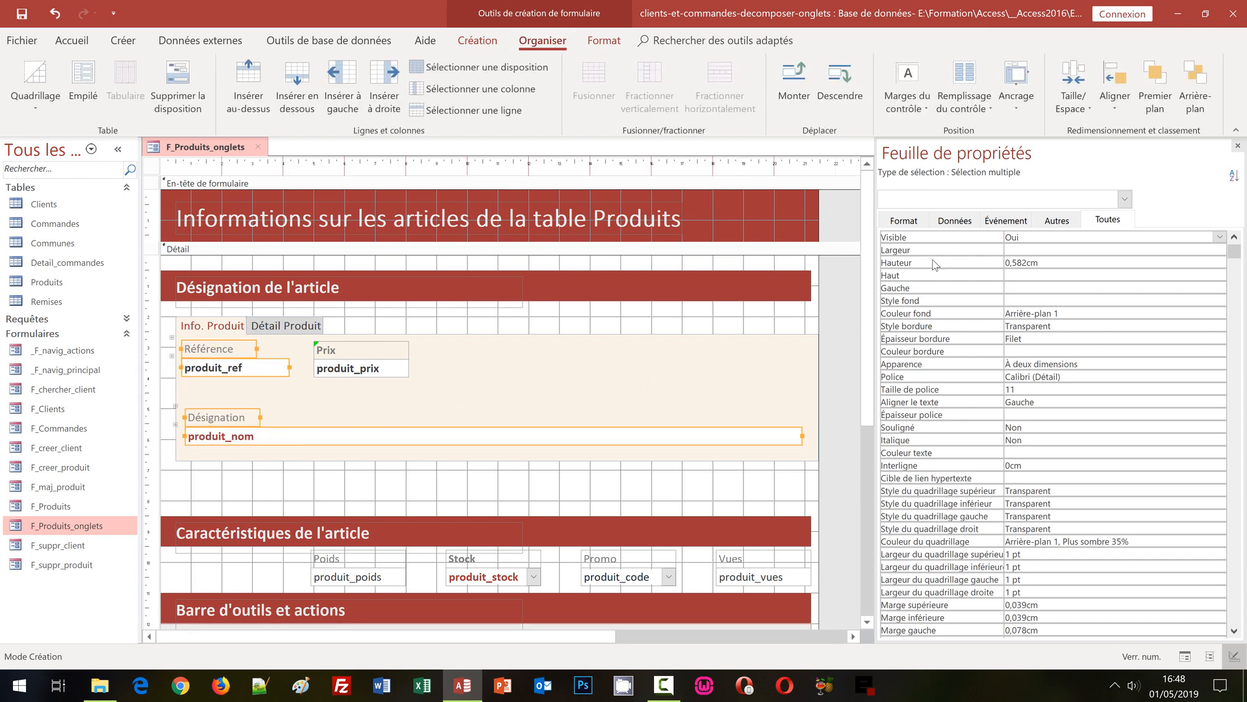
pyautogui.click(1116, 107)
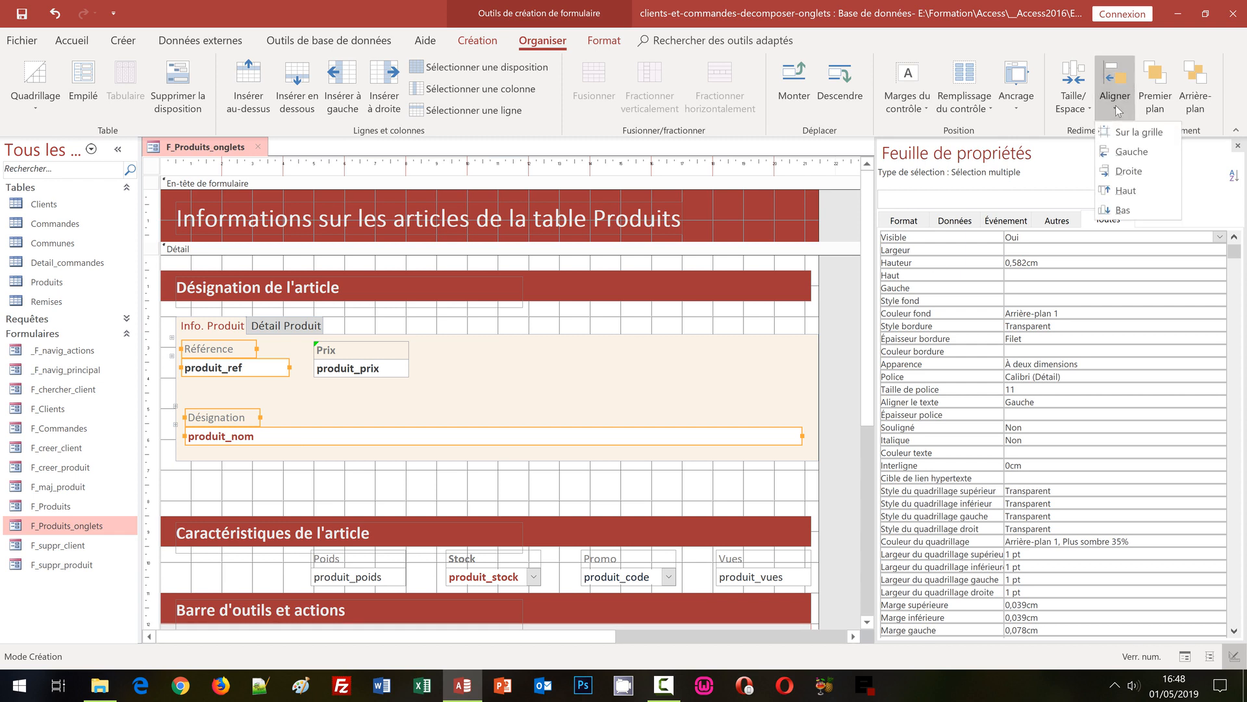
pyautogui.click(1119, 153)
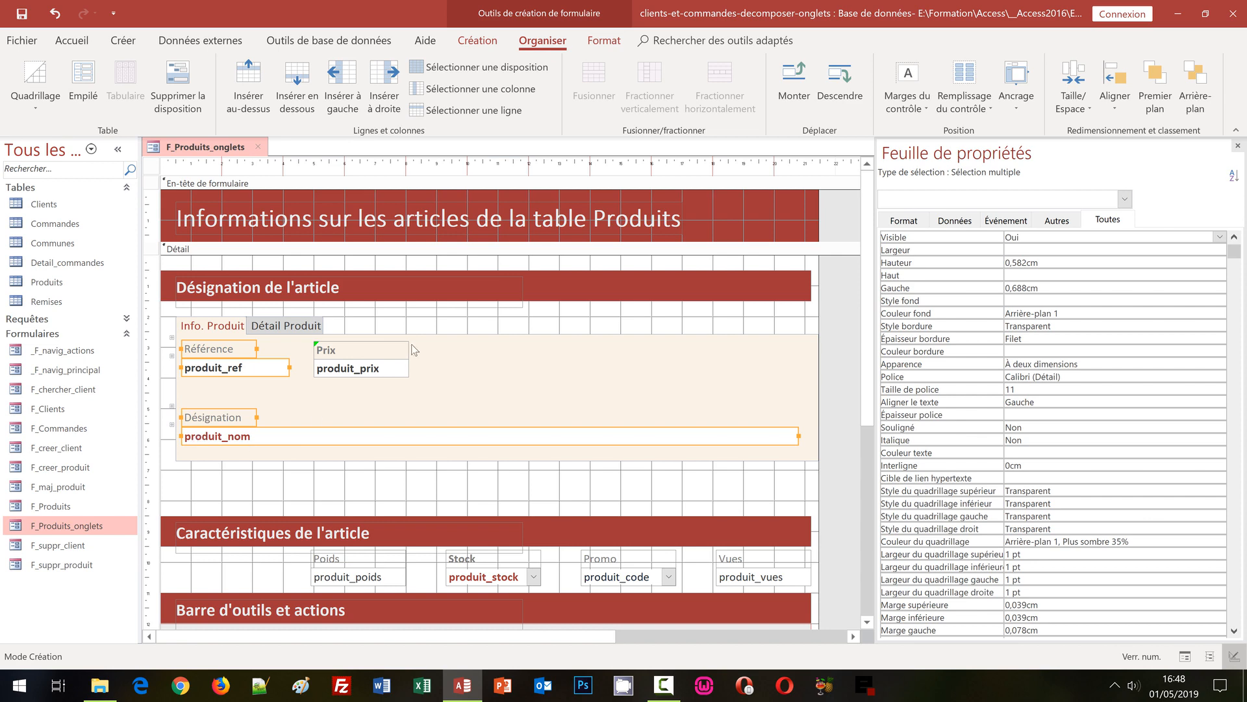
# Align the Prix label and produit_prix field with the Référence label and produit_ref field along their bottom edges
pyautogui.click(392, 367)
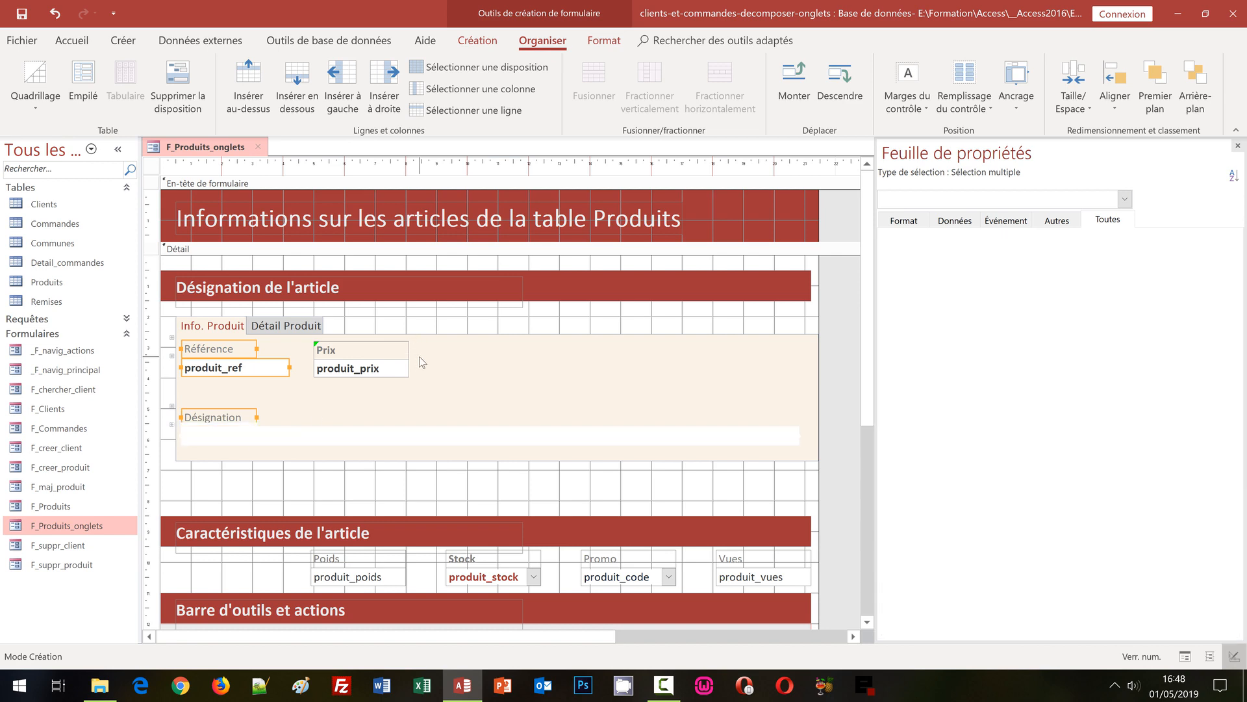
pyautogui.keyDown('shift'); pyautogui.click(385, 354); pyautogui.keyUp('shift')
pyautogui.moveTo(384, 354); pyautogui.dragTo(384, 351)
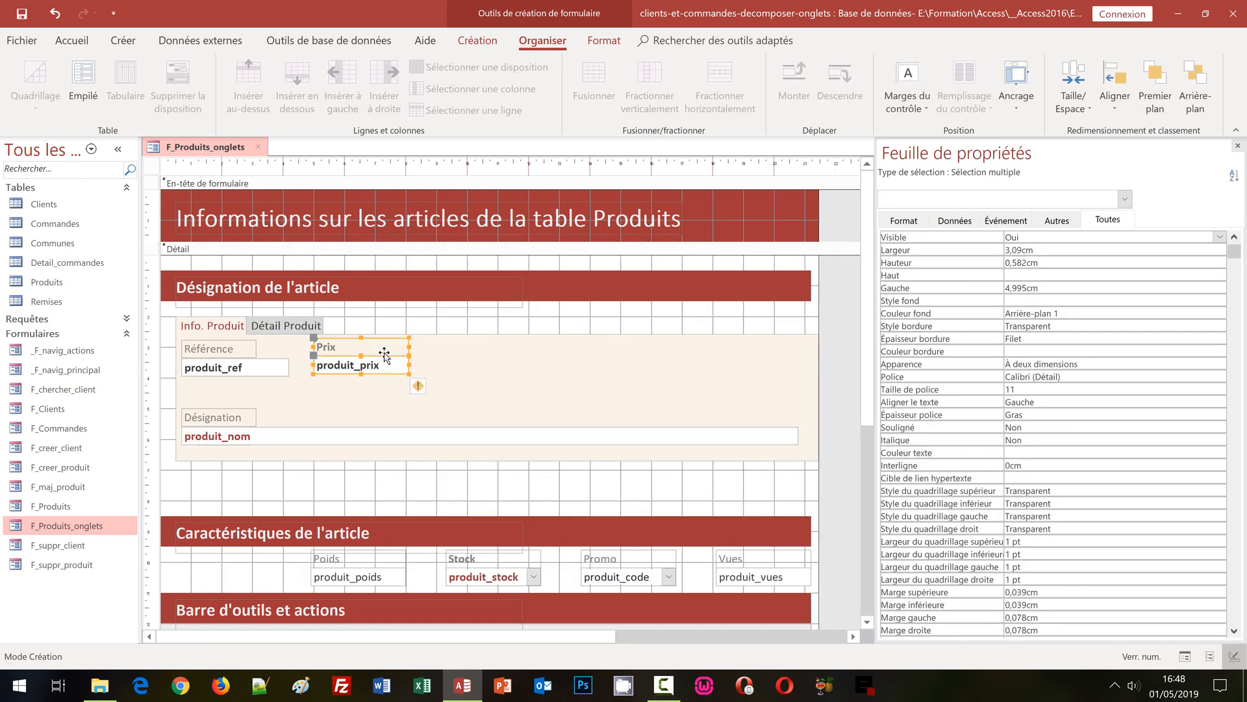
pyautogui.keyDown('shift'); pyautogui.click(250, 369); pyautogui.keyUp('shift')
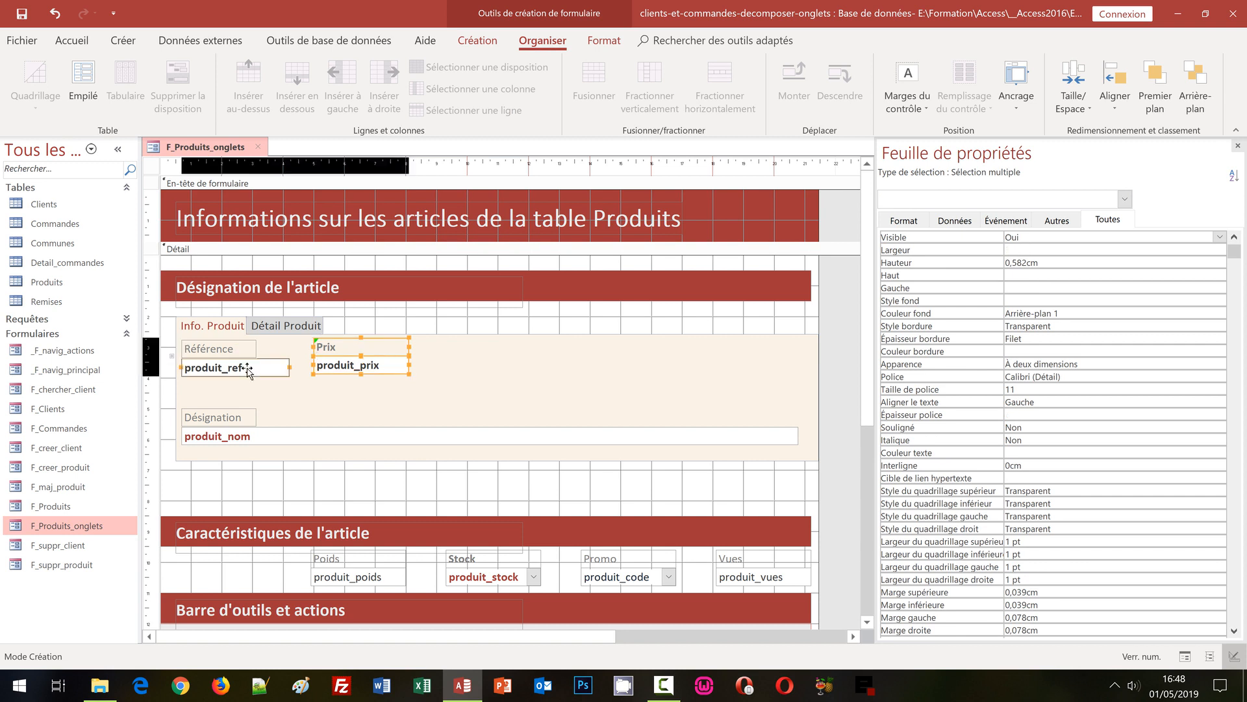
pyautogui.click(1115, 91)
pyautogui.click(1120, 211)
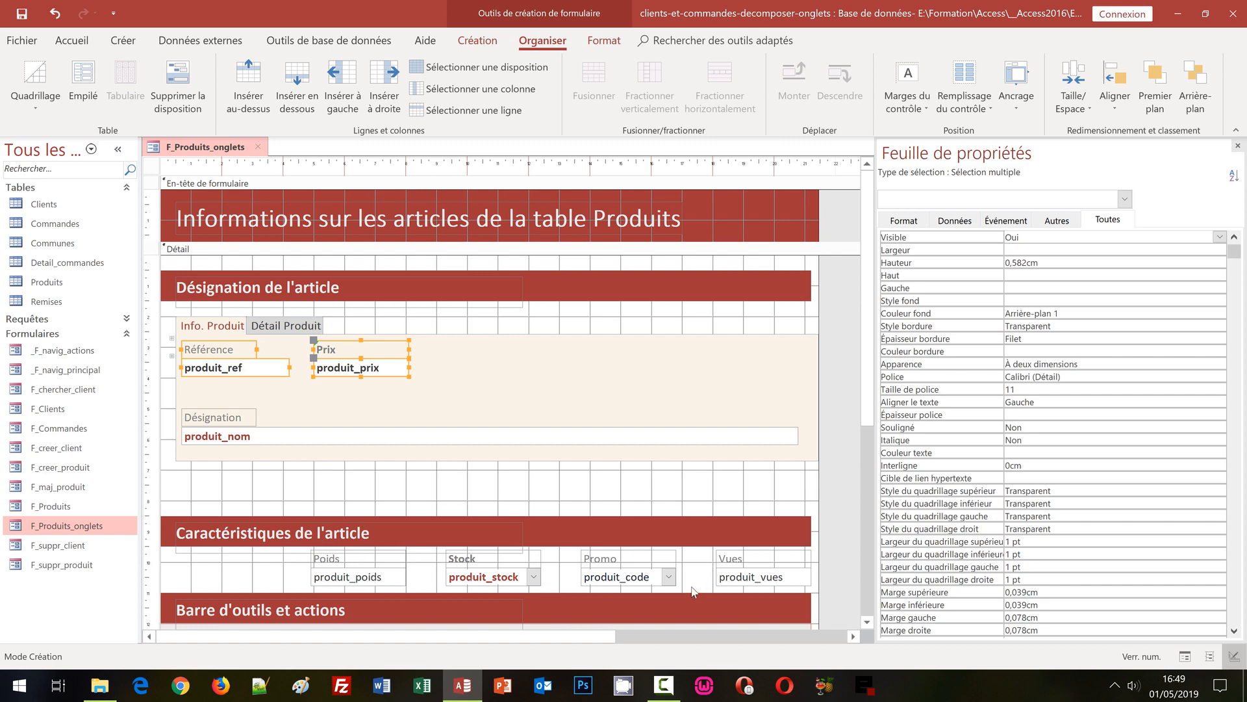
# Narrow the tab control to about 20.5 cm so its right edge sits just inside the red section banners
pyautogui.click(244, 569)
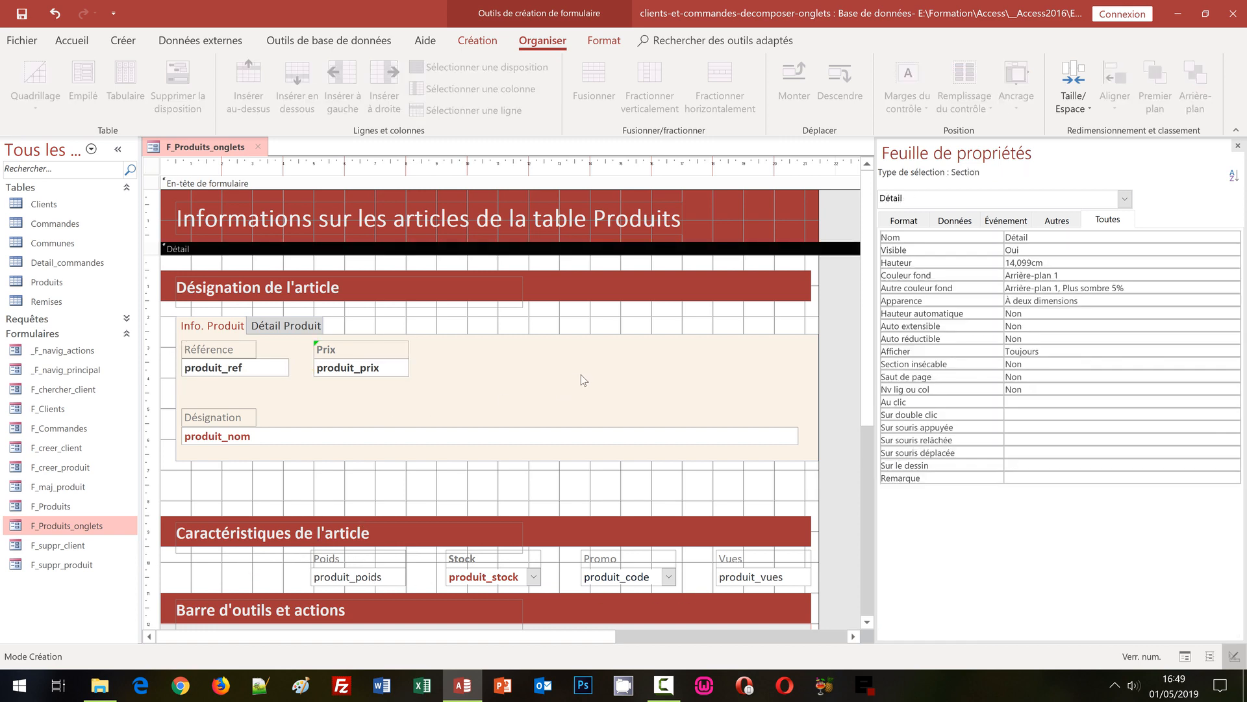
pyautogui.click(792, 371)
pyautogui.click(339, 328)
pyautogui.moveTo(819, 385); pyautogui.dragTo(804, 387)
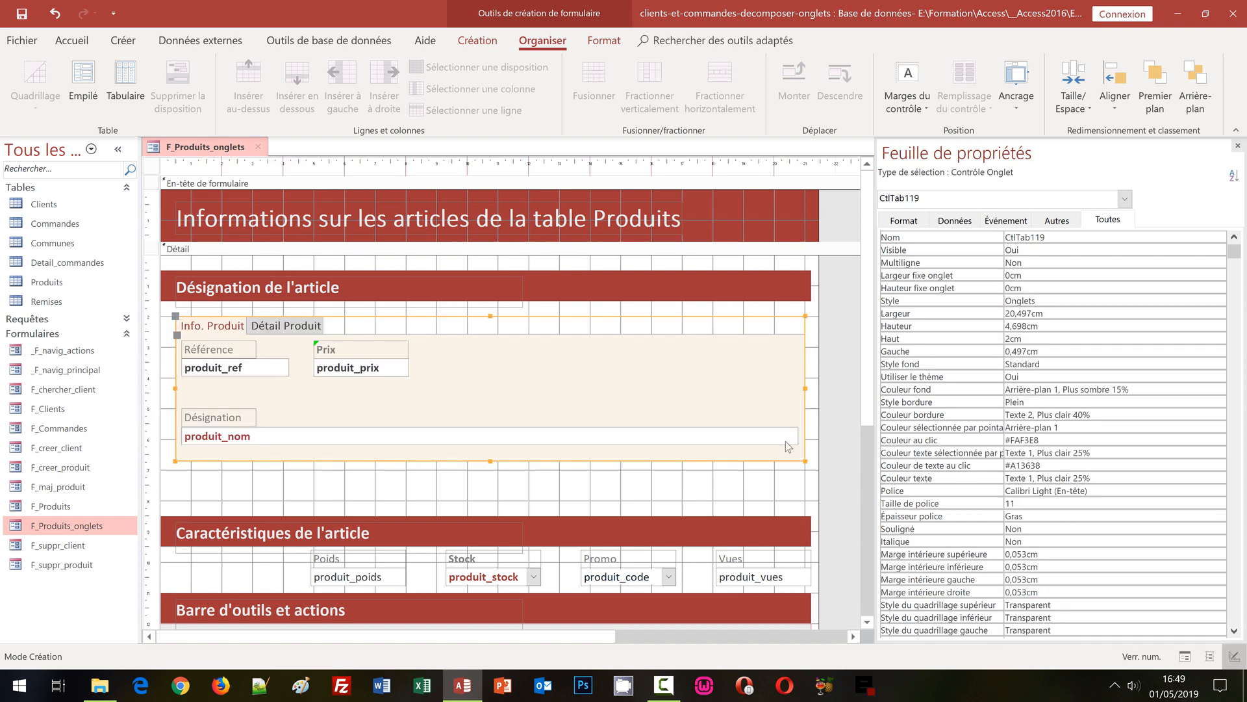
# Apply the recently used dark red outline (#A13638) to the produit_ref, produit_prix and produit_nom fields
pyautogui.click(258, 369)
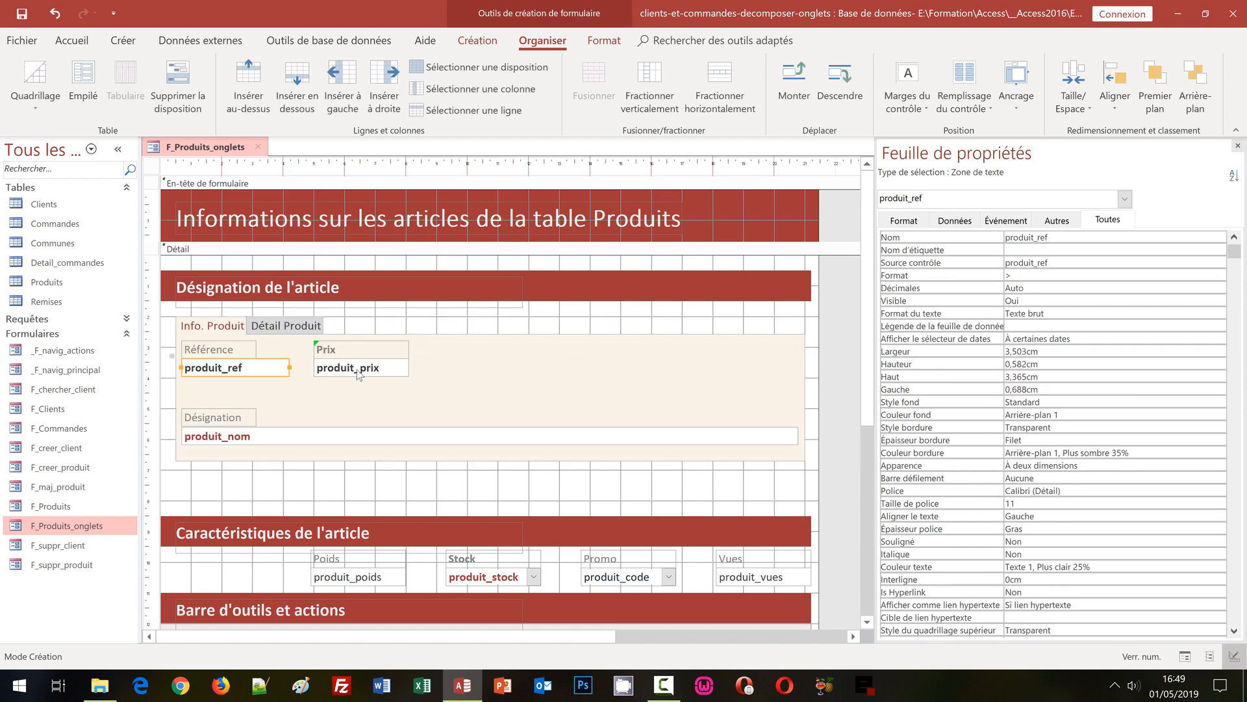
pyautogui.keyDown('shift'); pyautogui.click(358, 374); pyautogui.keyUp('shift')
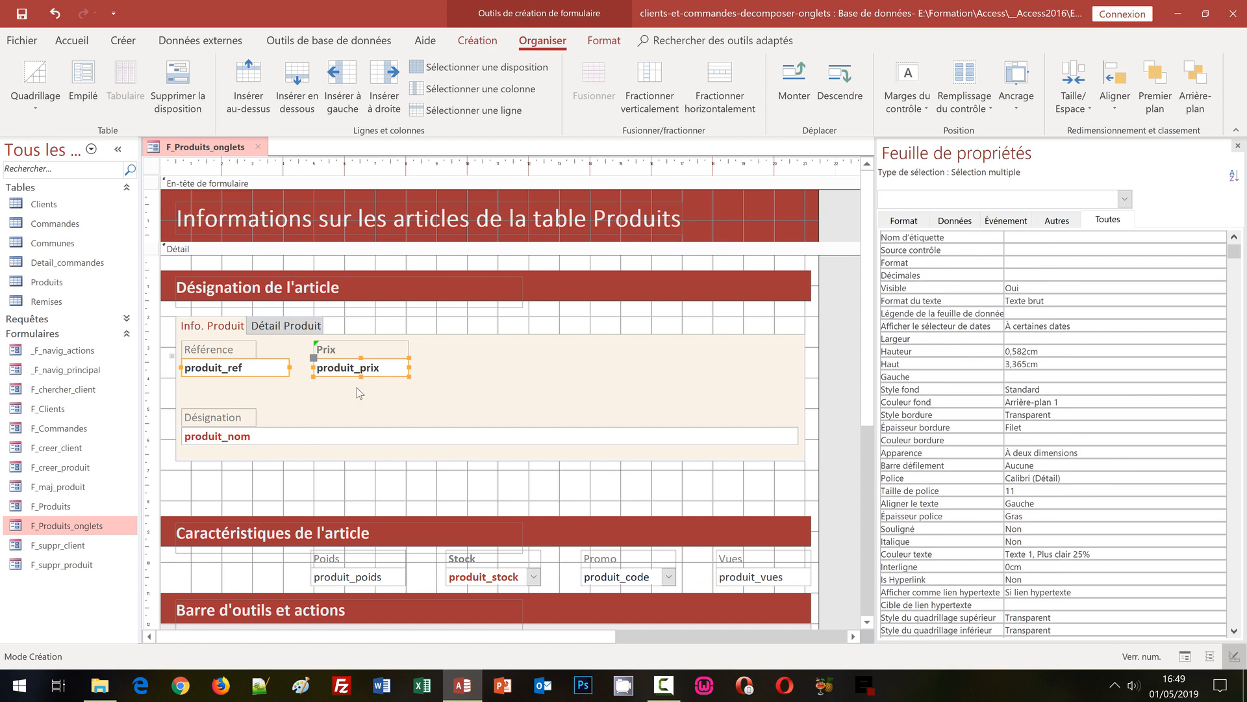
pyautogui.keyDown('shift'); pyautogui.click(360, 442); pyautogui.keyUp('shift')
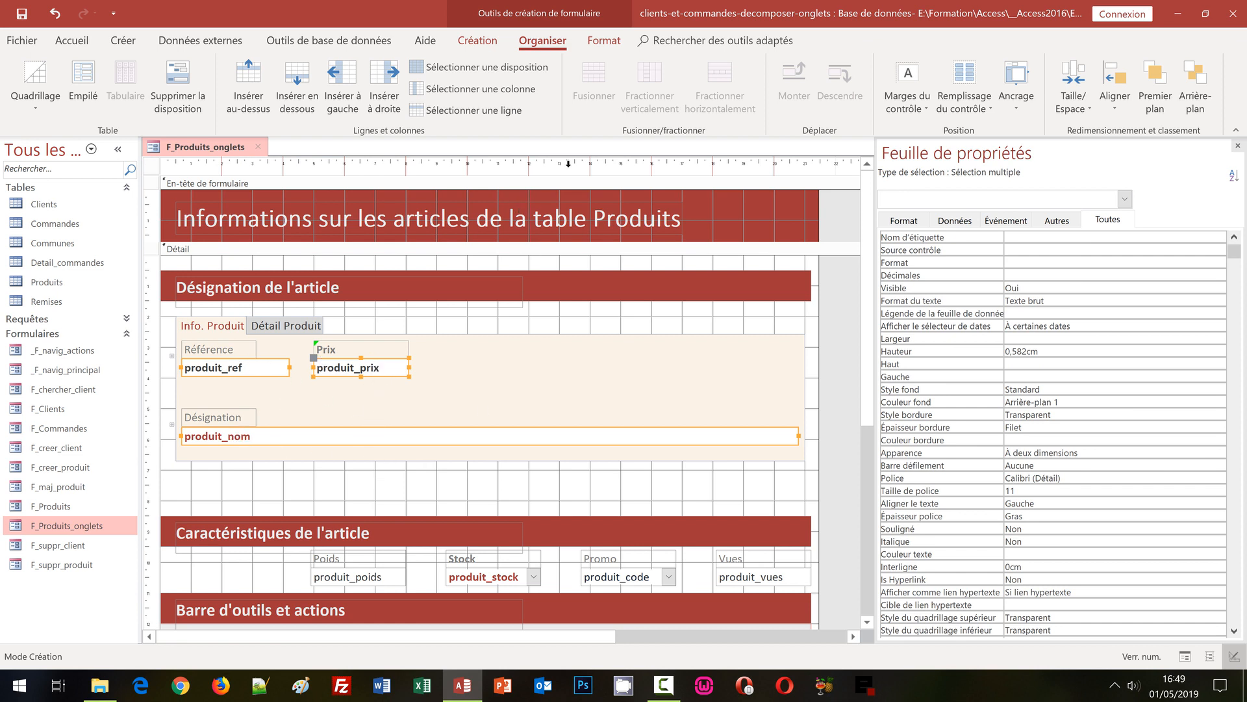
pyautogui.click(603, 44)
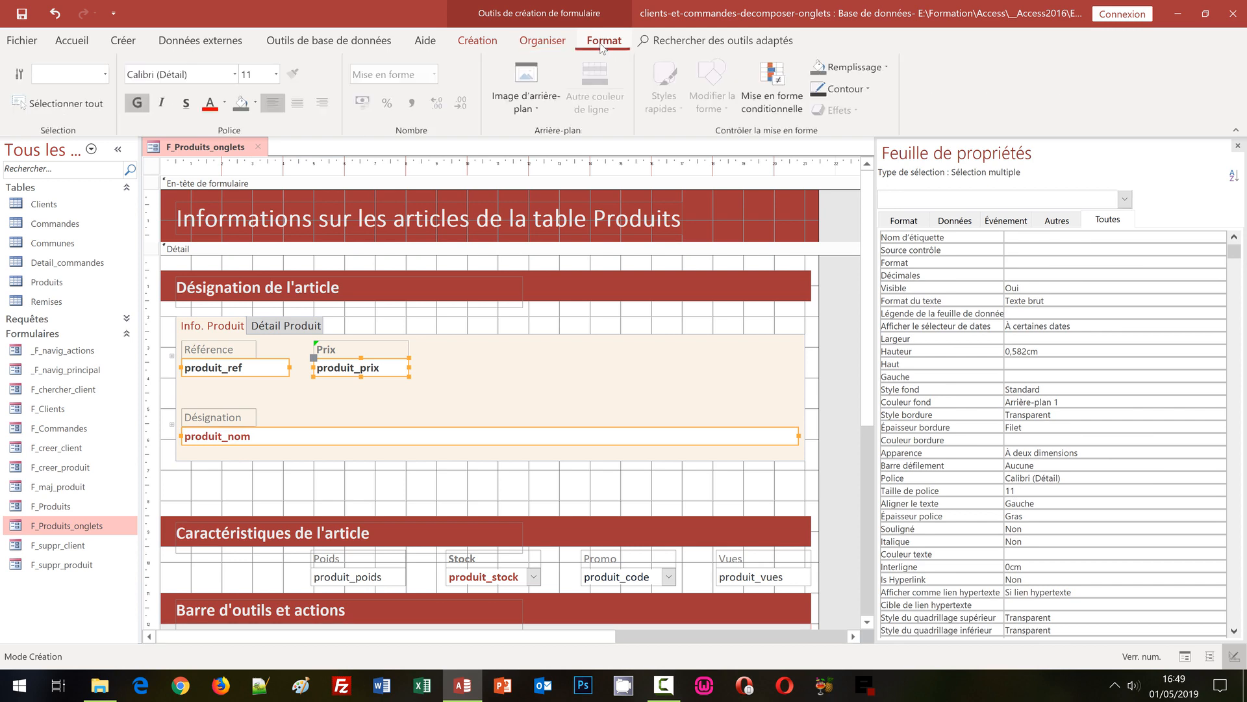
pyautogui.click(867, 89)
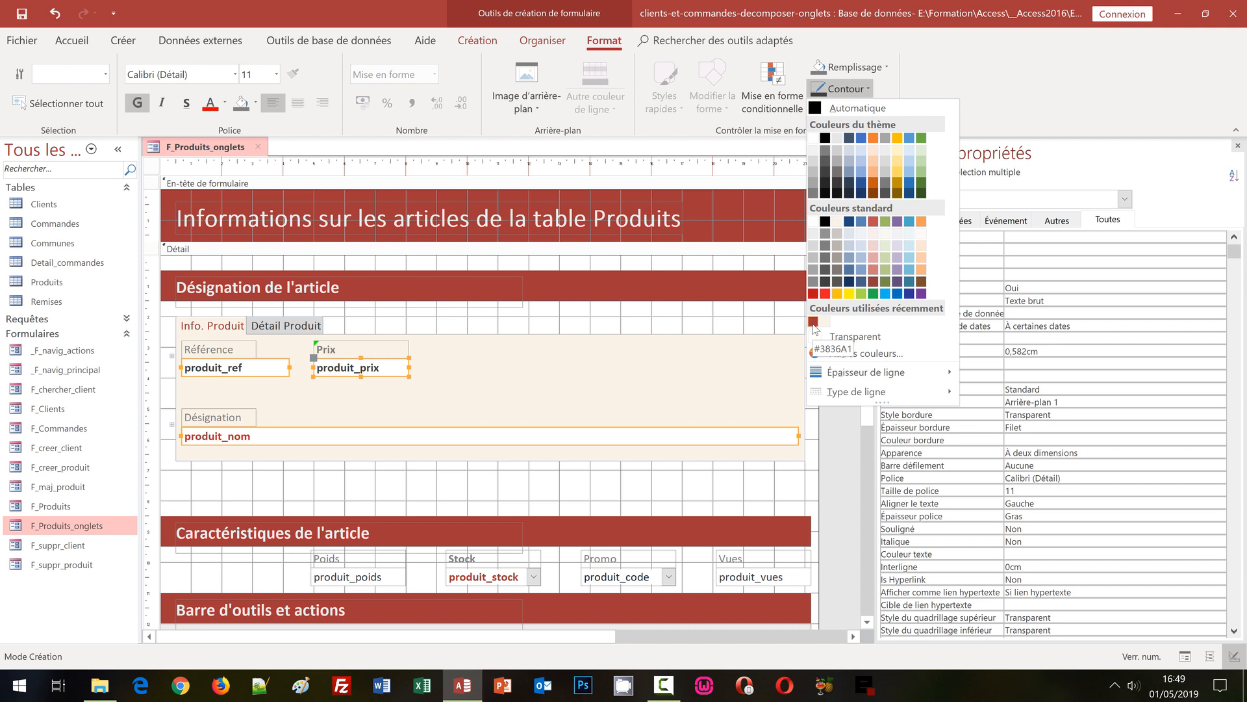
pyautogui.click(812, 322)
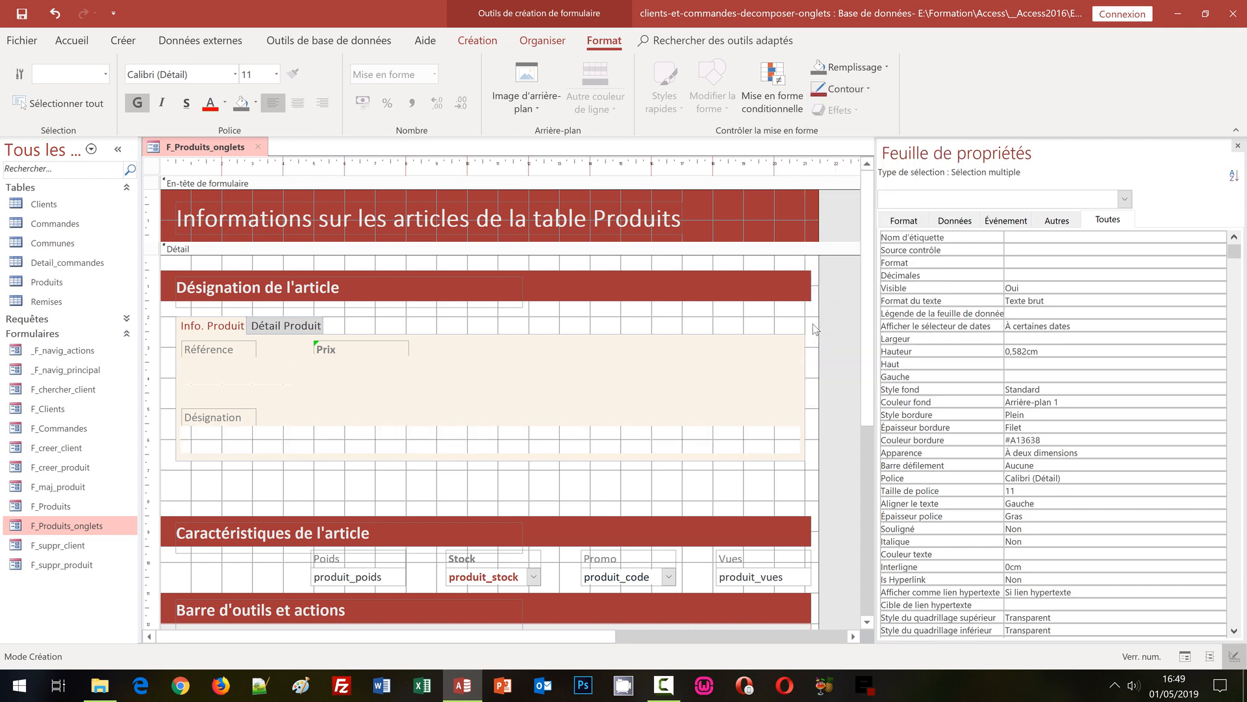
pyautogui.click(375, 482)
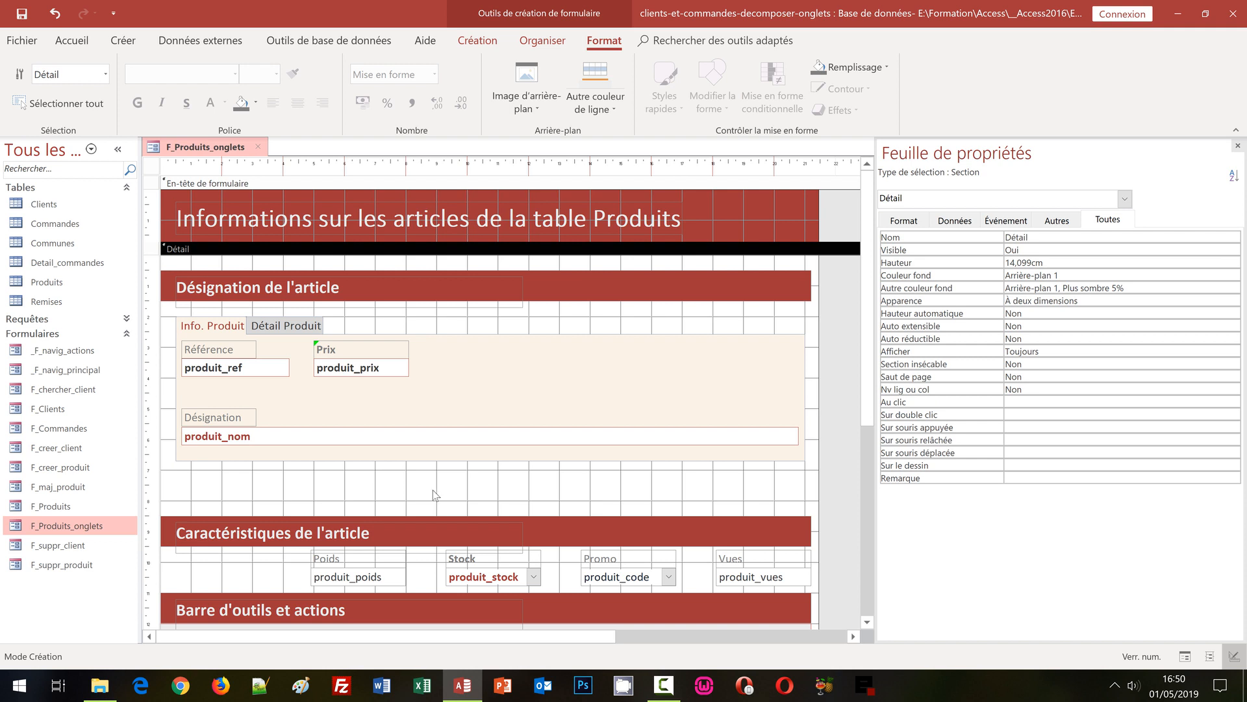
# Move the Poids, Stock, Promo and Vues labels and fields from the Caractéristiques de l'article section onto the Détail Produit page
pyautogui.moveTo(152, 560); pyautogui.dragTo(151, 574)
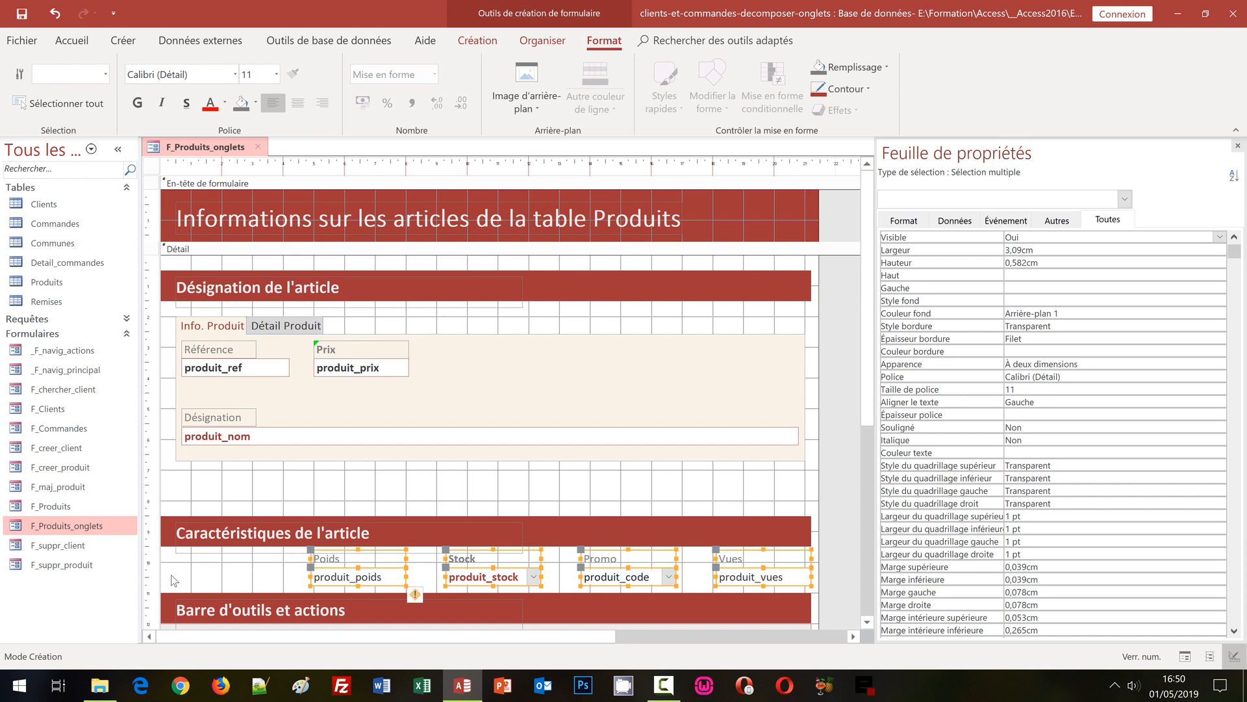
pyautogui.press('Delete')
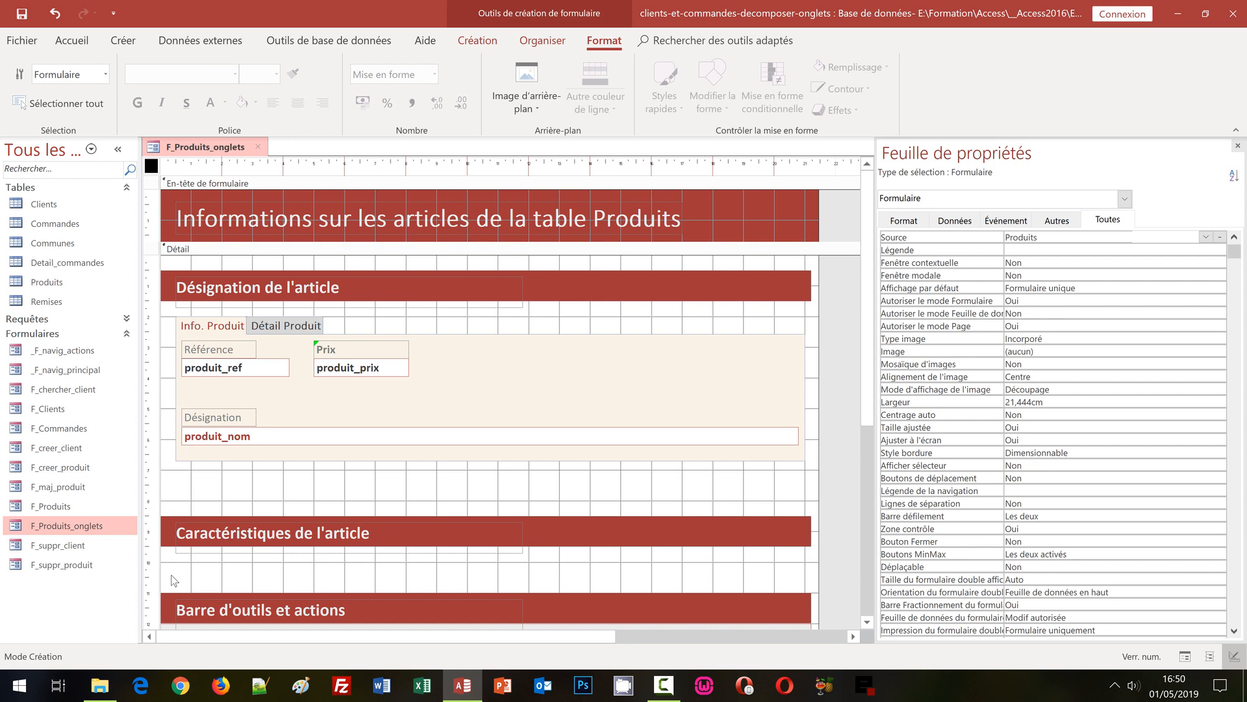
pyautogui.click(276, 330)
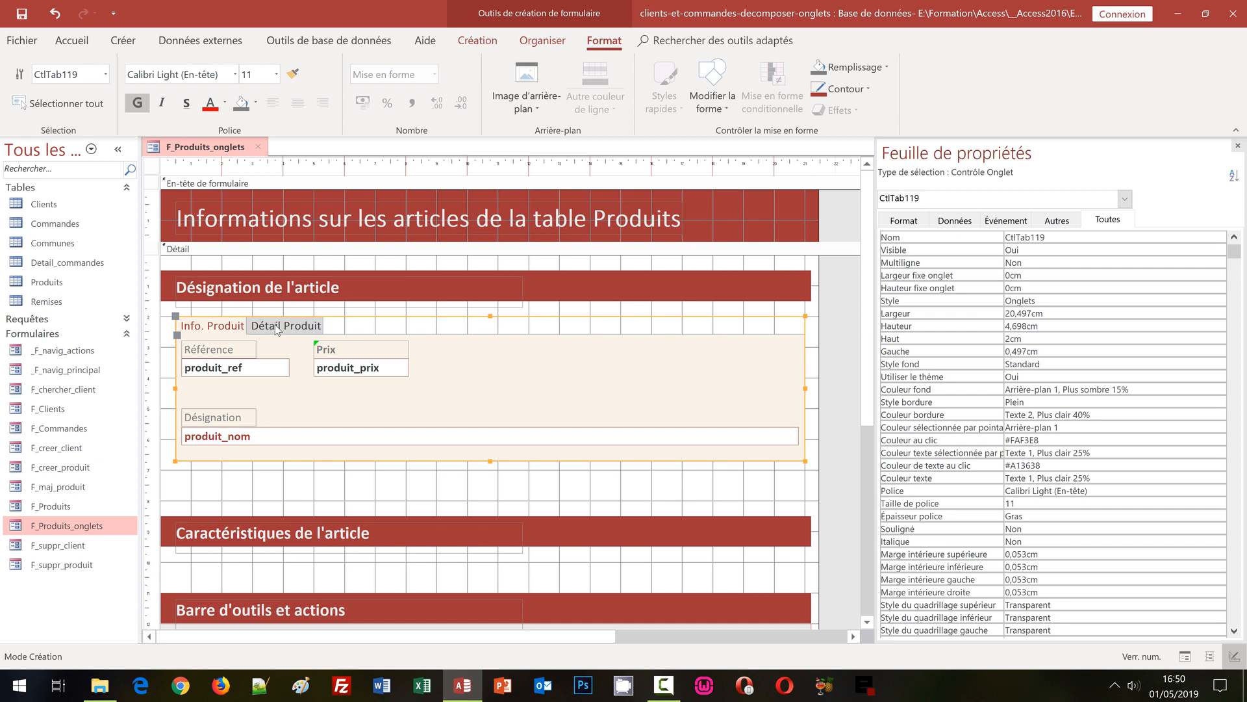
pyautogui.click(276, 330)
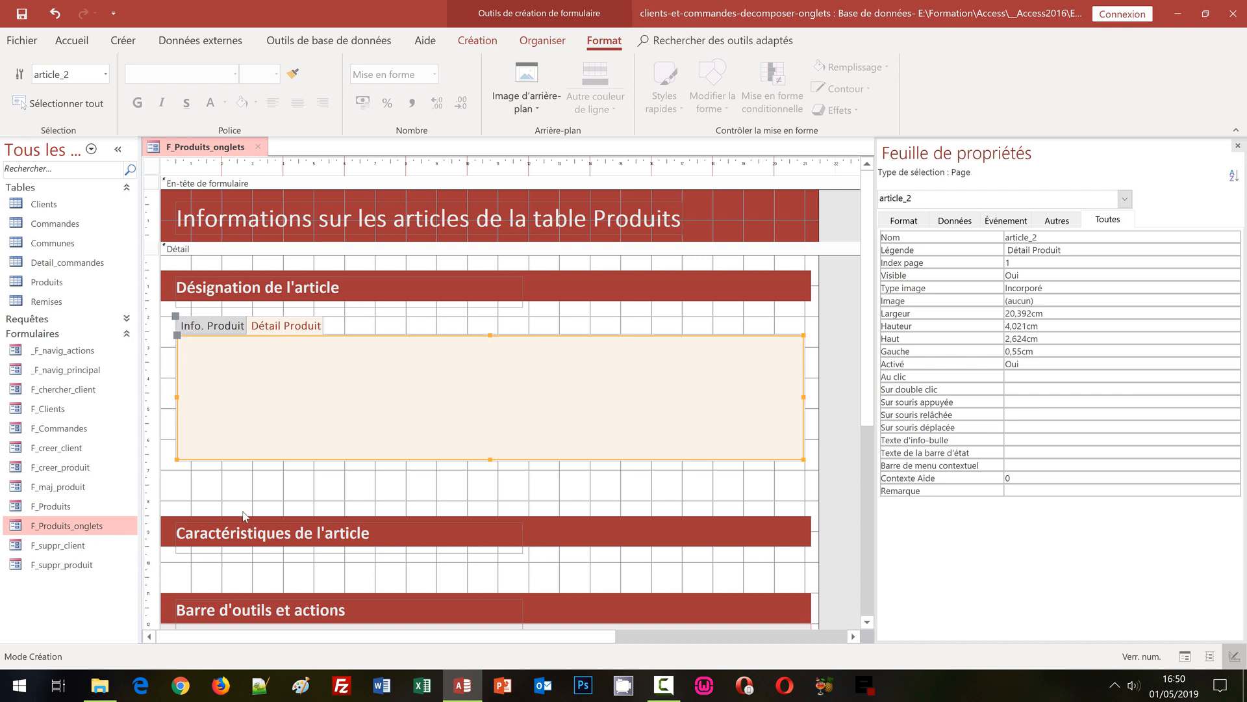
pyautogui.hotkey('ctrl', 'v')
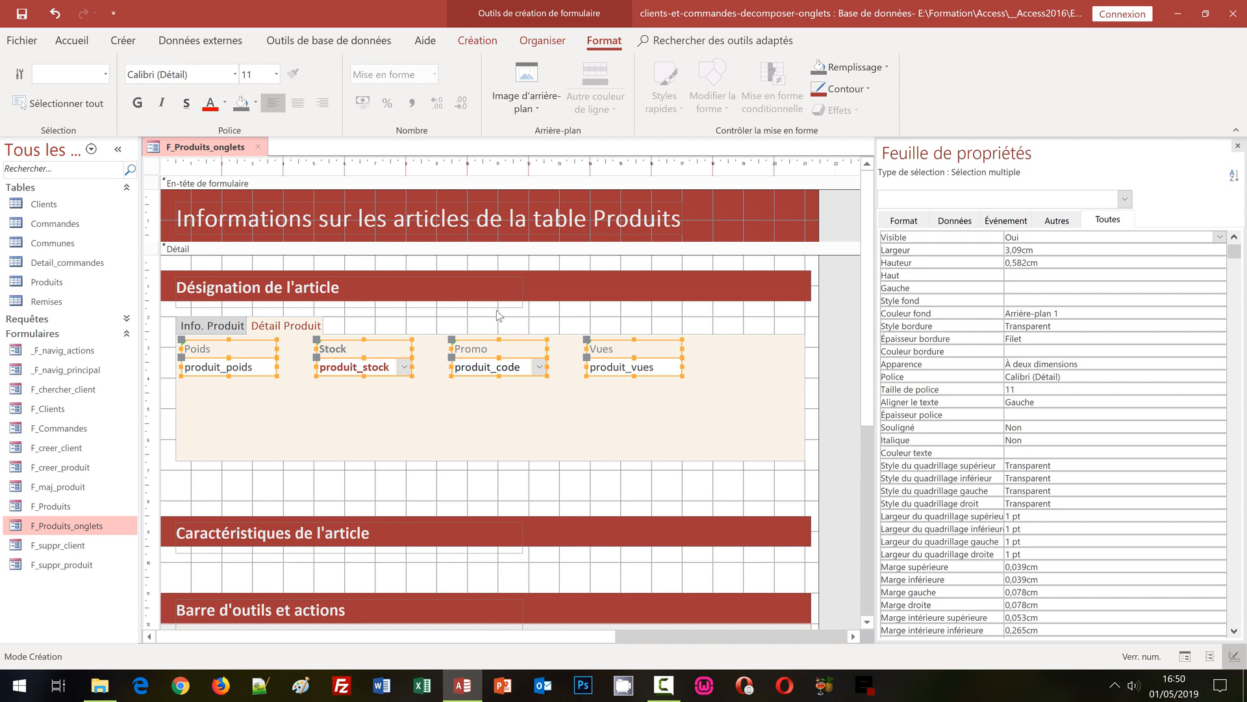
# Move the Promo and Vues labels and fields to a second row beneath Poids and Stock on the Détail Produit page
pyautogui.click(552, 325)
pyautogui.click(512, 365)
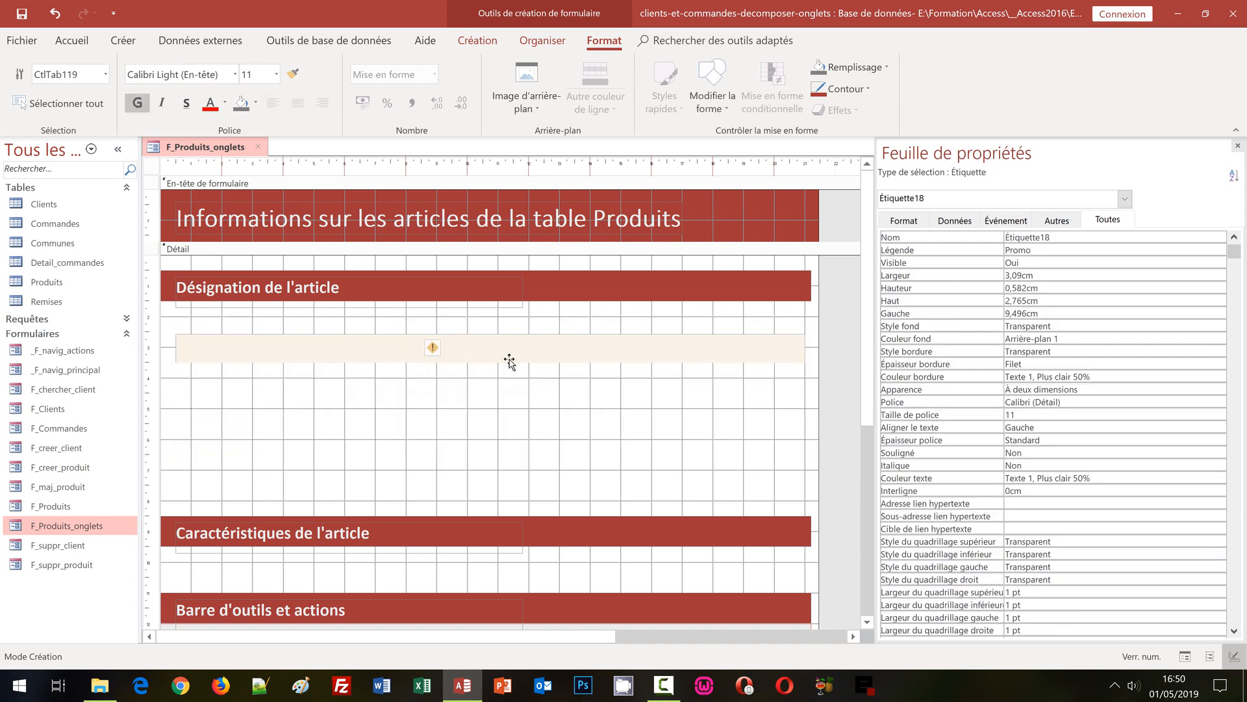
pyautogui.keyDown('shift'); pyautogui.click(631, 351); pyautogui.keyUp('shift')
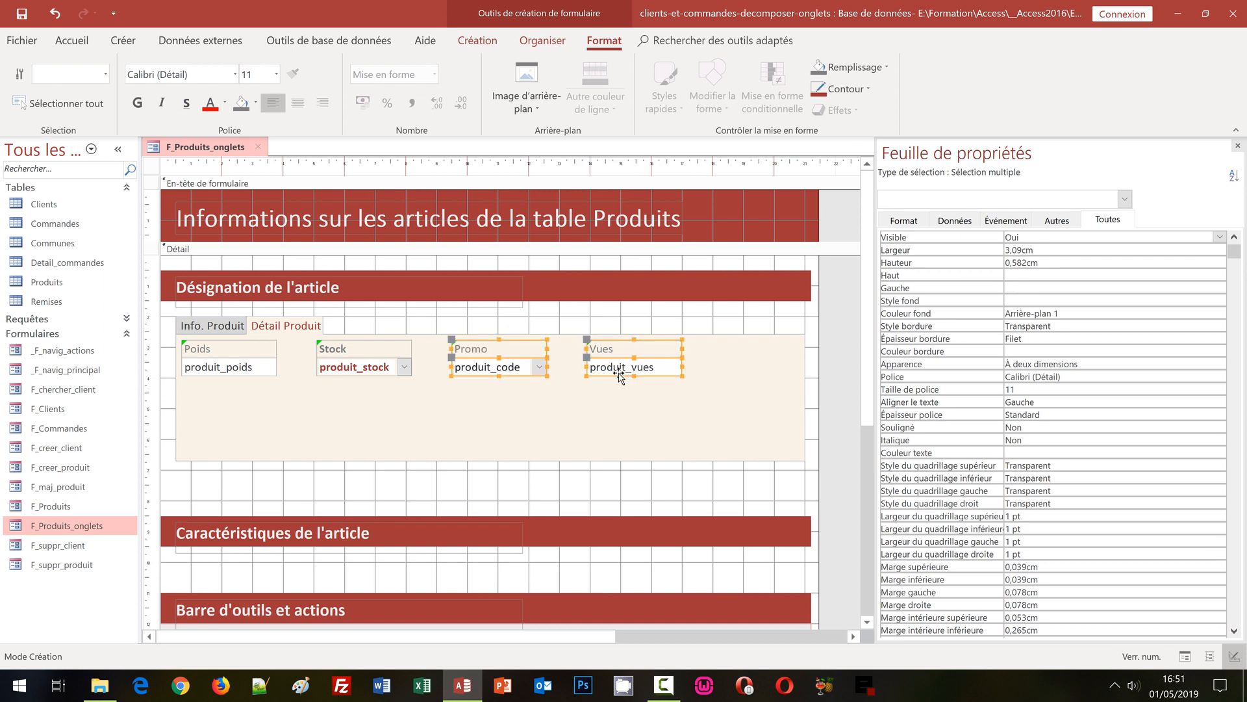
pyautogui.moveTo(621, 377); pyautogui.dragTo(351, 434)
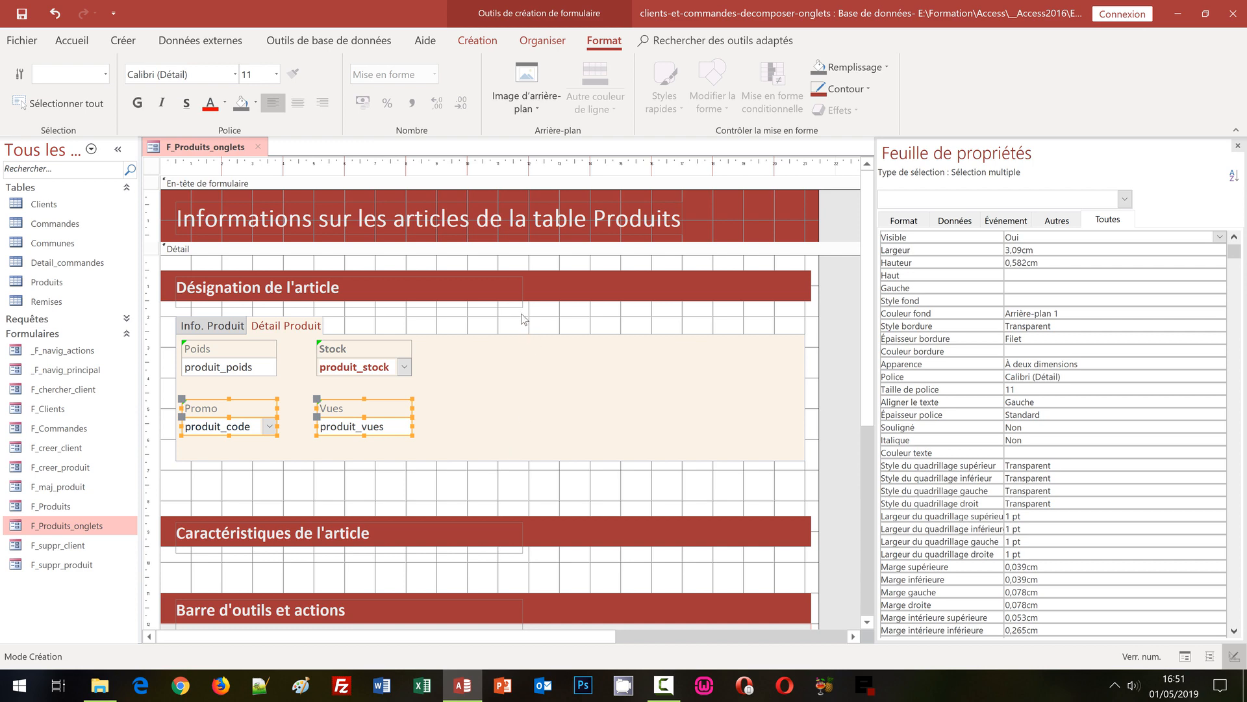
# Nudge the Poids and Stock labels and fields slightly down, closer to the Promo and Vues row
pyautogui.click(246, 356)
pyautogui.keyDown('shift'); pyautogui.click(350, 370); pyautogui.keyUp('shift')
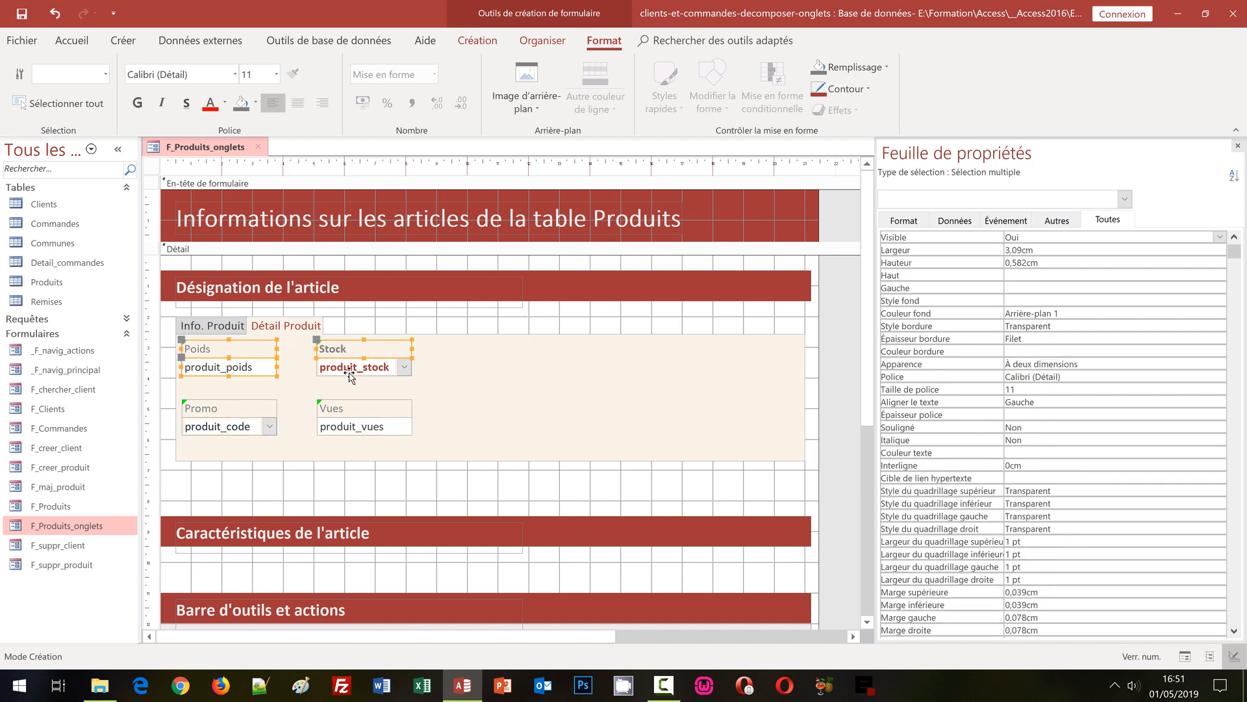
pyautogui.press('Down')
pyautogui.press('Down')
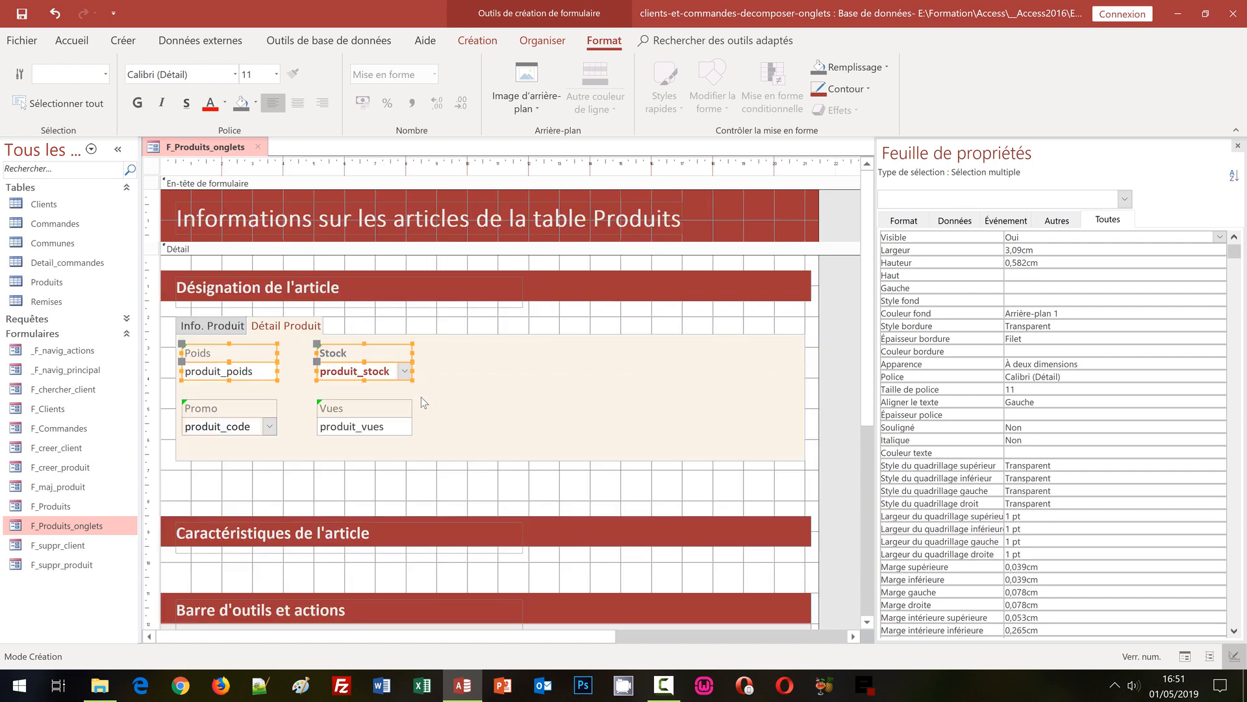
pyautogui.press('Down')
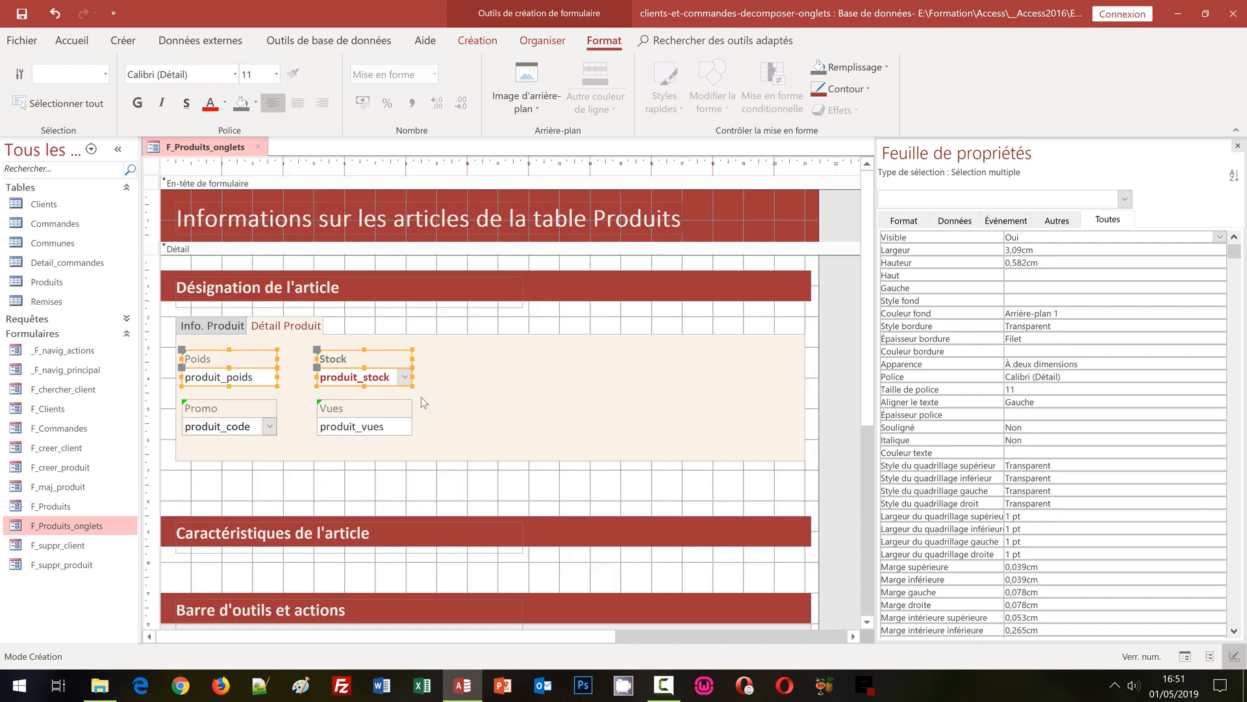
pyautogui.click(524, 327)
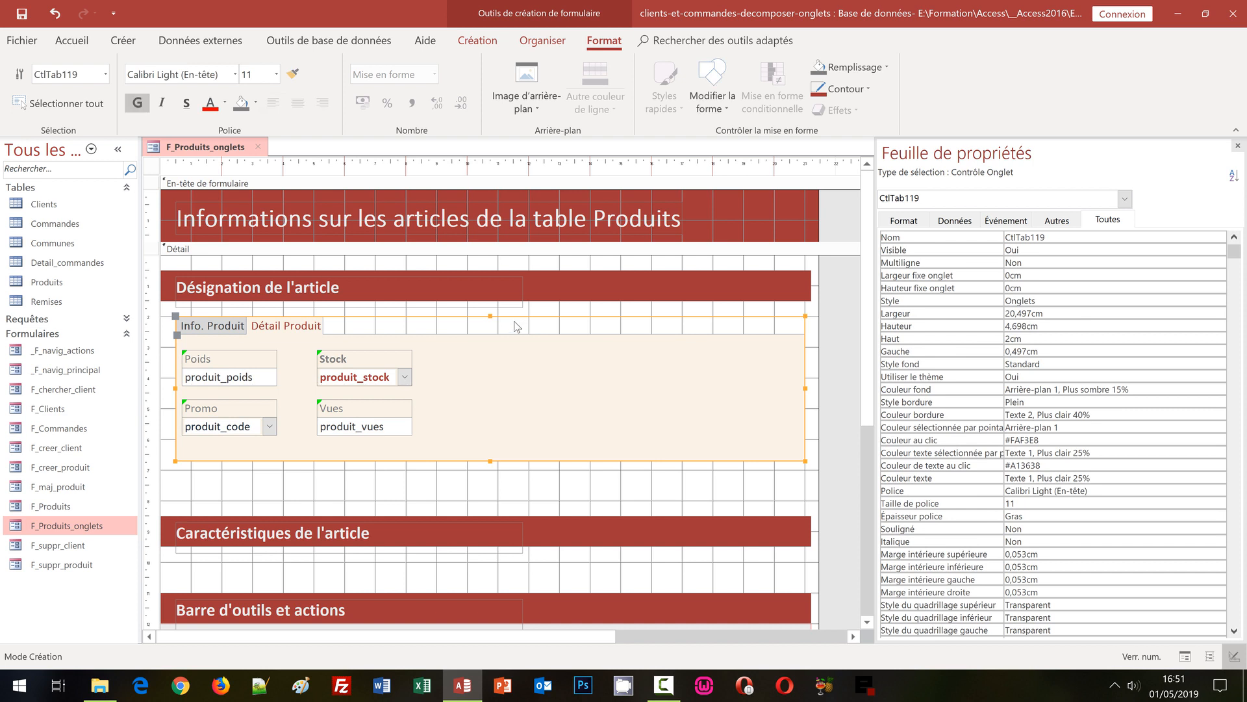
pyautogui.click(199, 329)
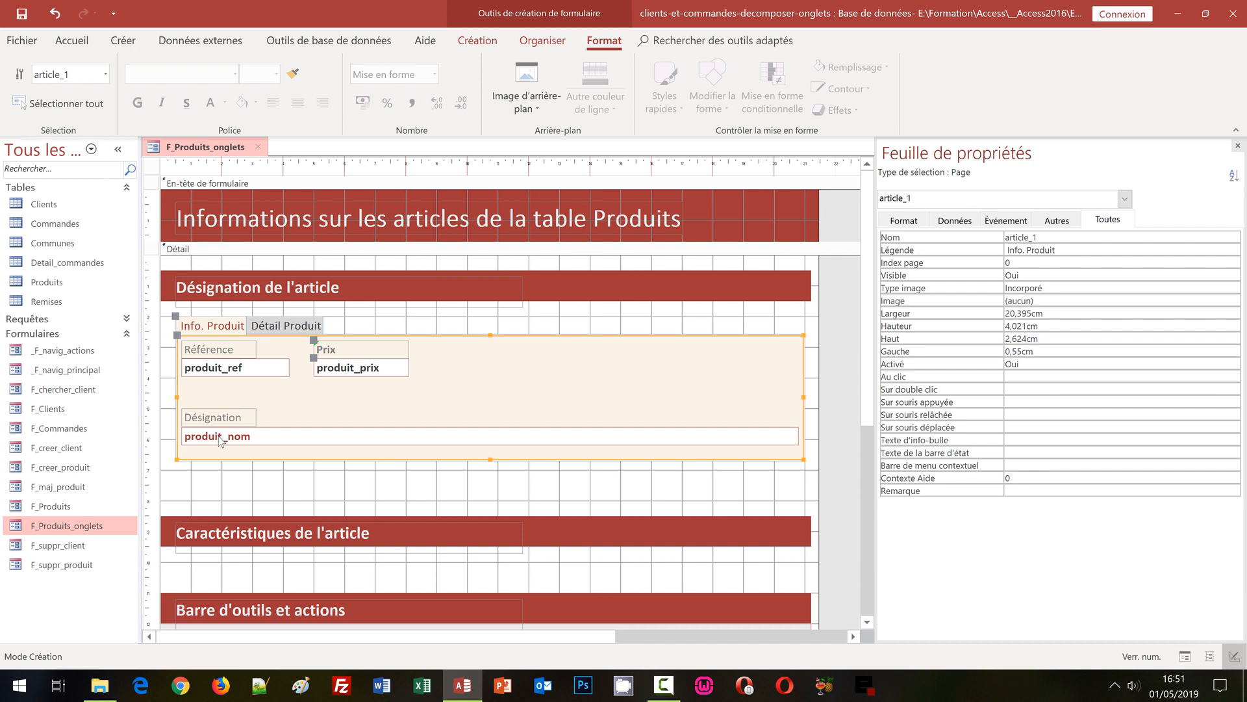
pyautogui.click(282, 328)
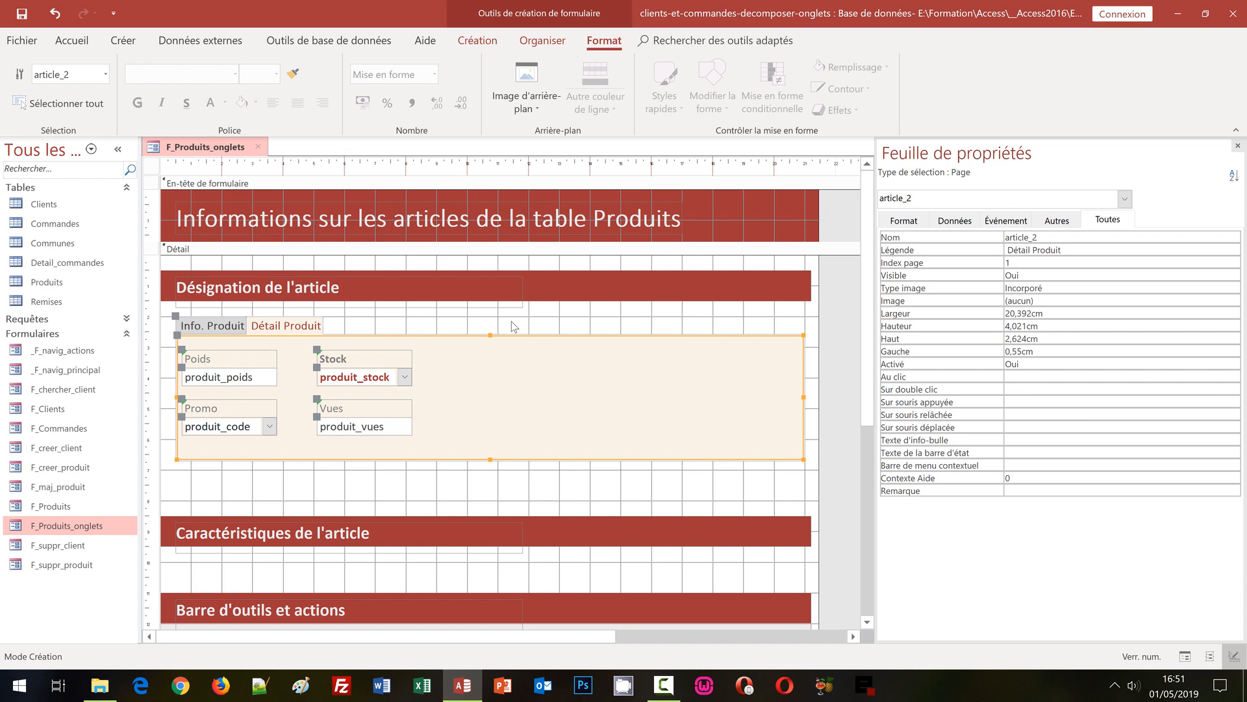
# Apply the recently used dark red outline to the produit_poids, produit_stock, produit_vues and produit_code fields
pyautogui.click(227, 380)
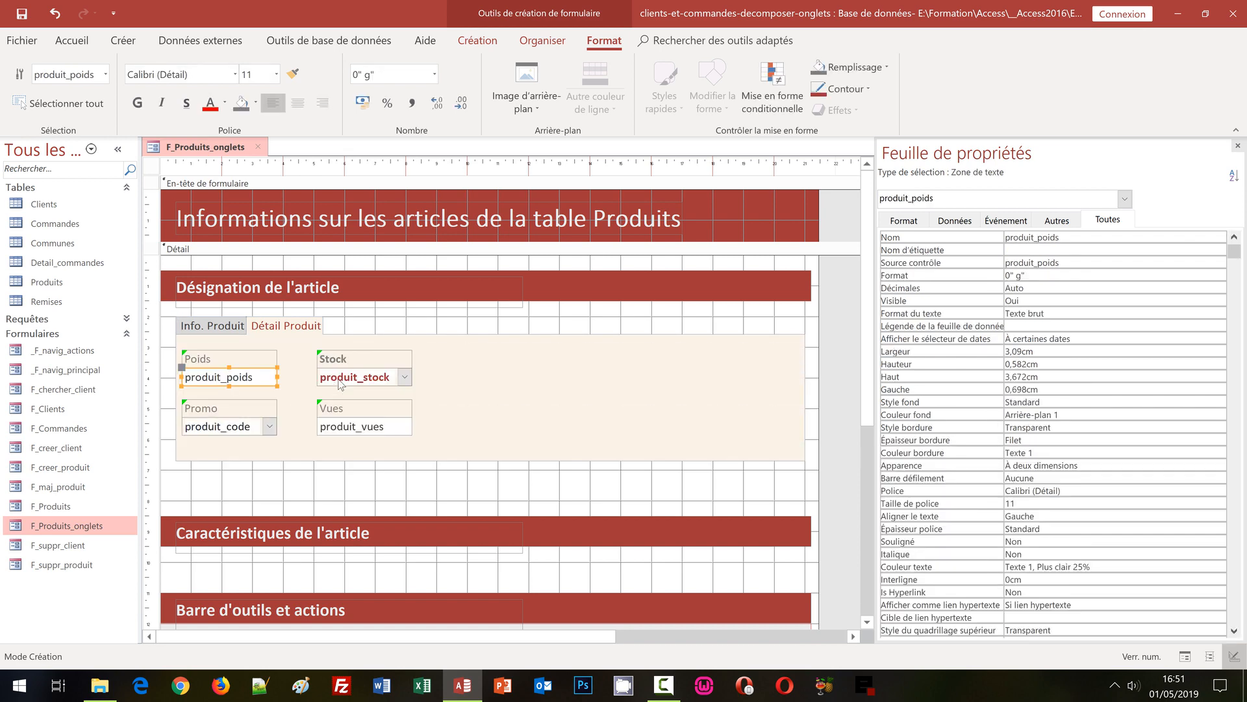
pyautogui.keyDown('shift'); pyautogui.click(338, 383); pyautogui.keyUp('shift')
pyautogui.keyDown('shift'); pyautogui.click(358, 430); pyautogui.keyUp('shift')
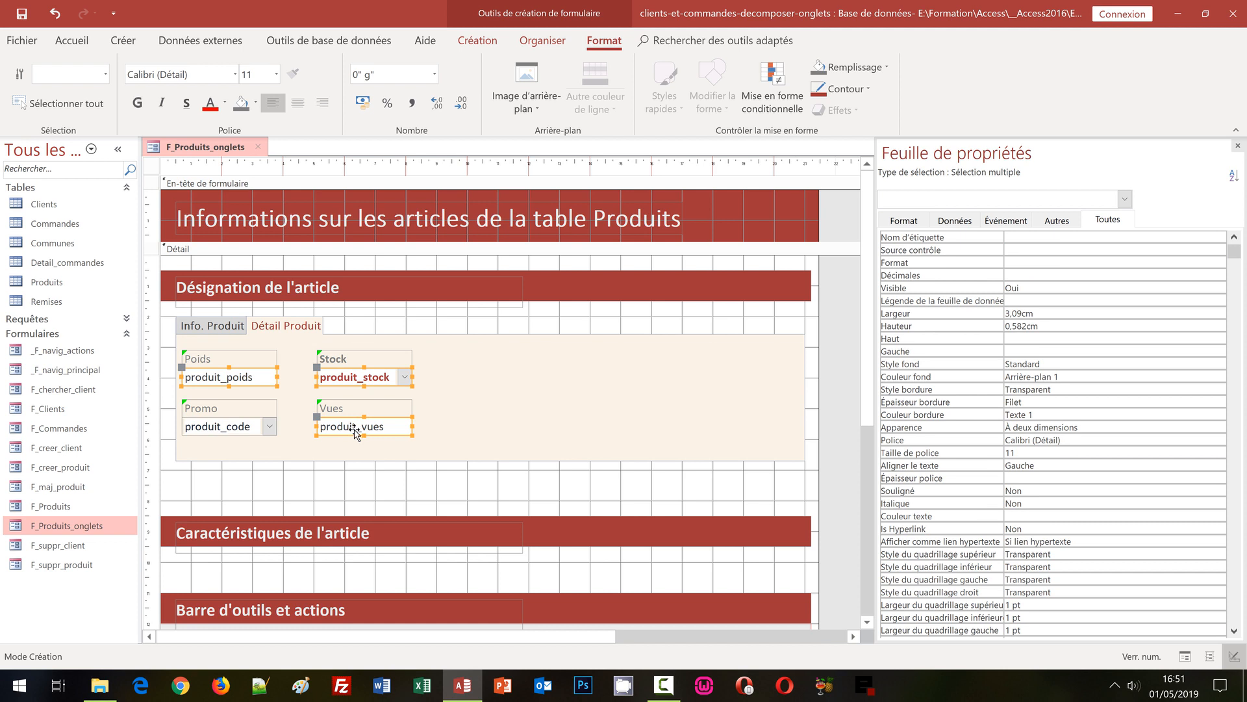
pyautogui.keyDown('shift'); pyautogui.click(236, 433); pyautogui.keyUp('shift')
pyautogui.click(841, 95)
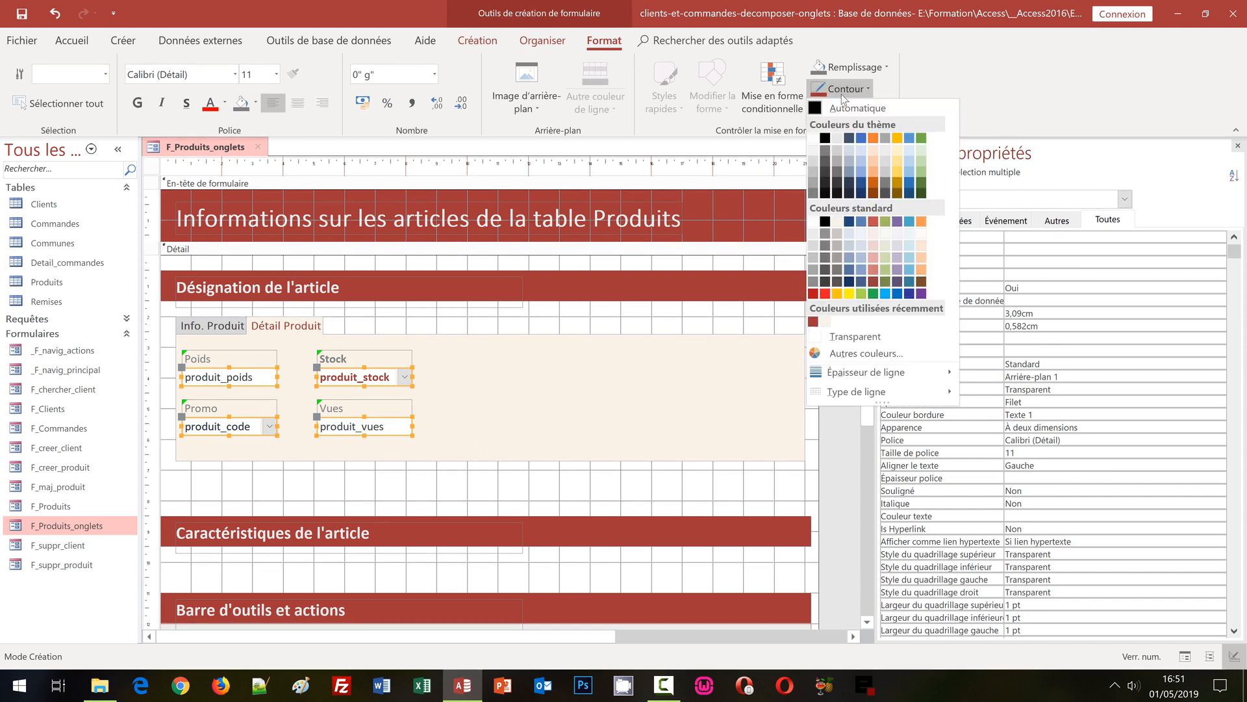
pyautogui.click(813, 321)
pyautogui.click(479, 499)
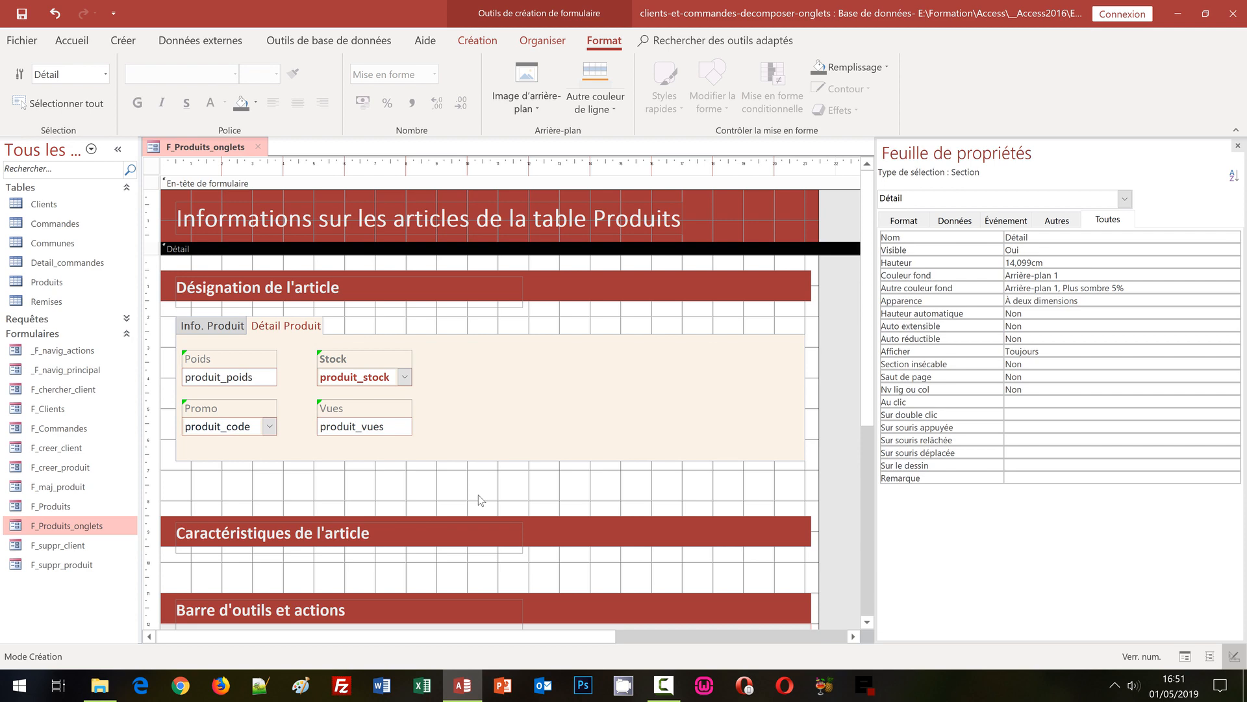
# Preview the form in Form view, browse two records forward on the Détail Produit page and return to the Info. Produit page
pyautogui.press('F5')
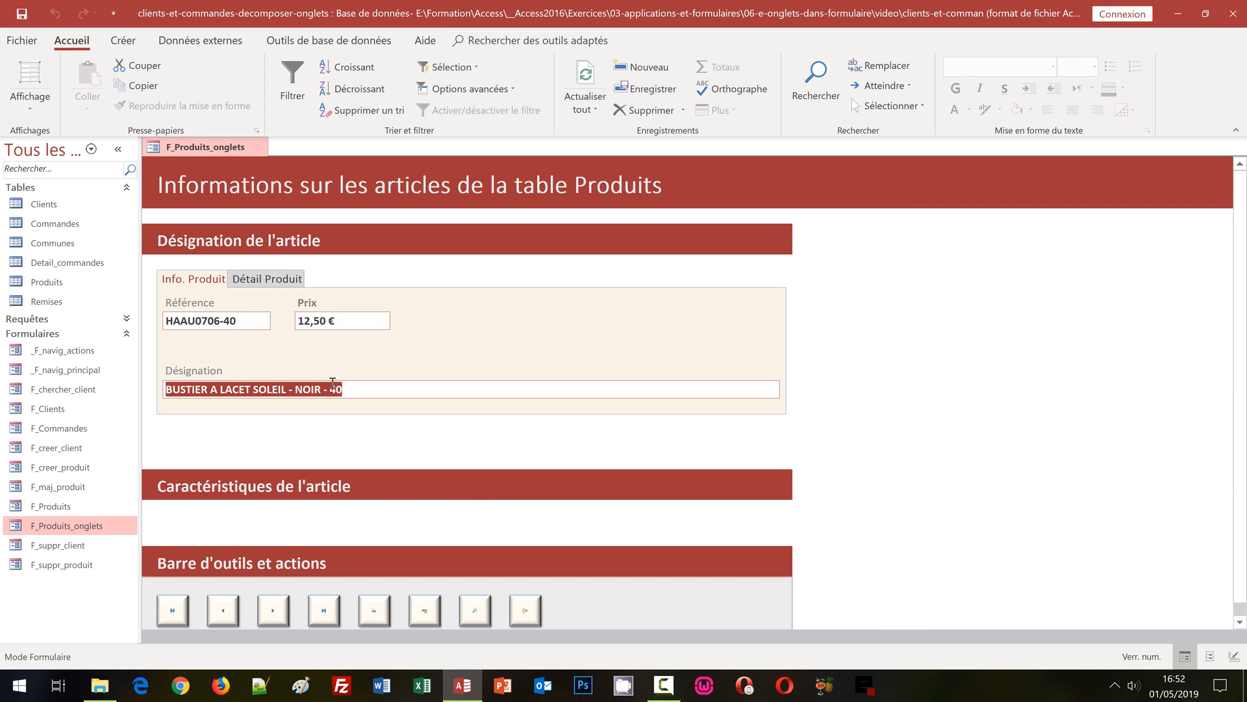
pyautogui.click(289, 280)
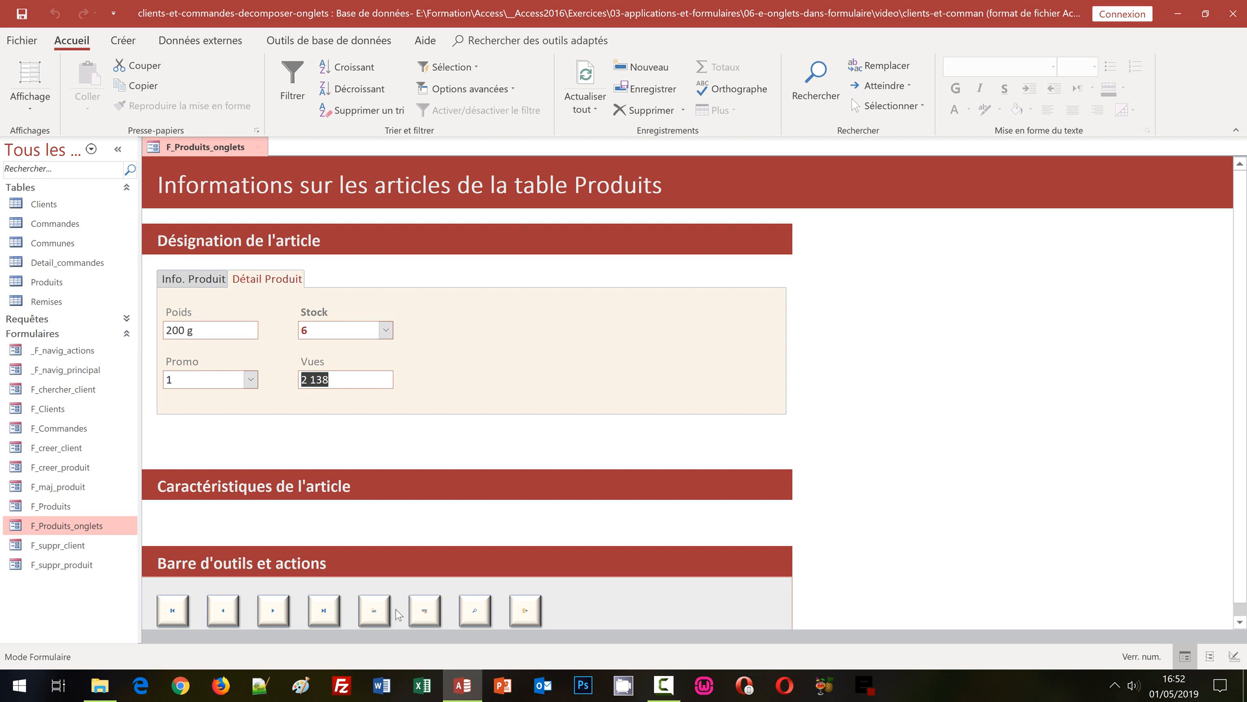
pyautogui.click(284, 616)
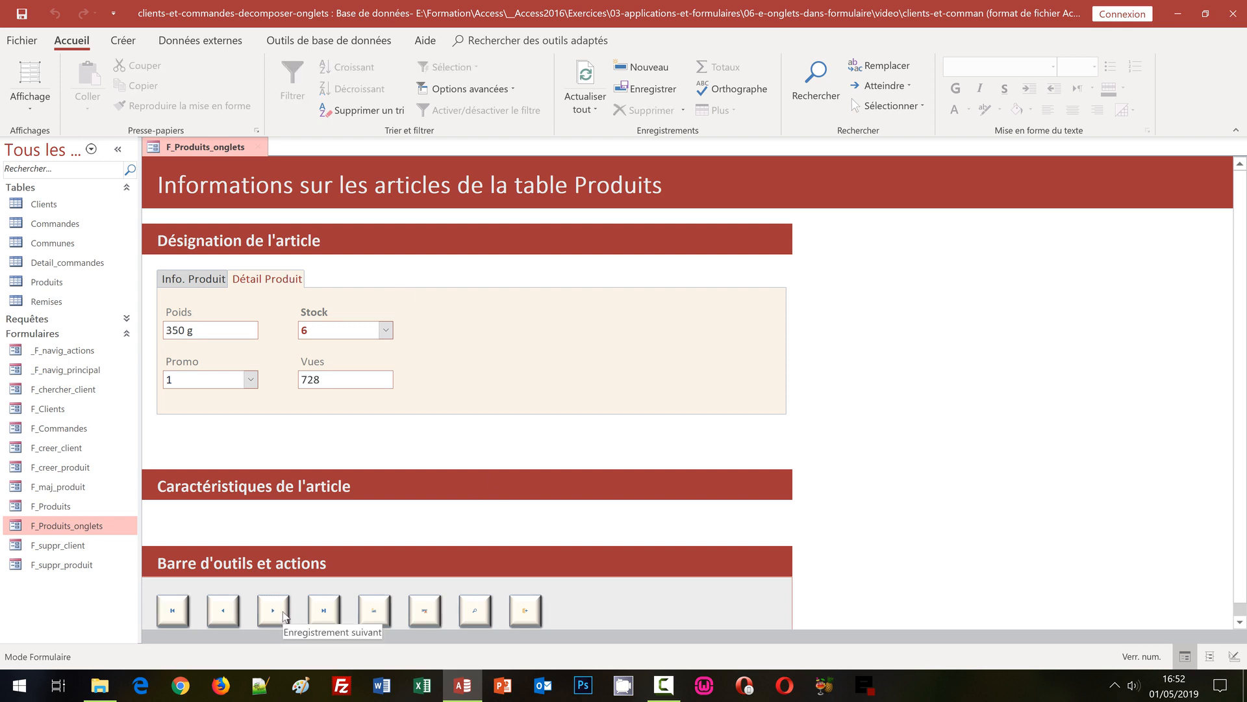
pyautogui.click(284, 617)
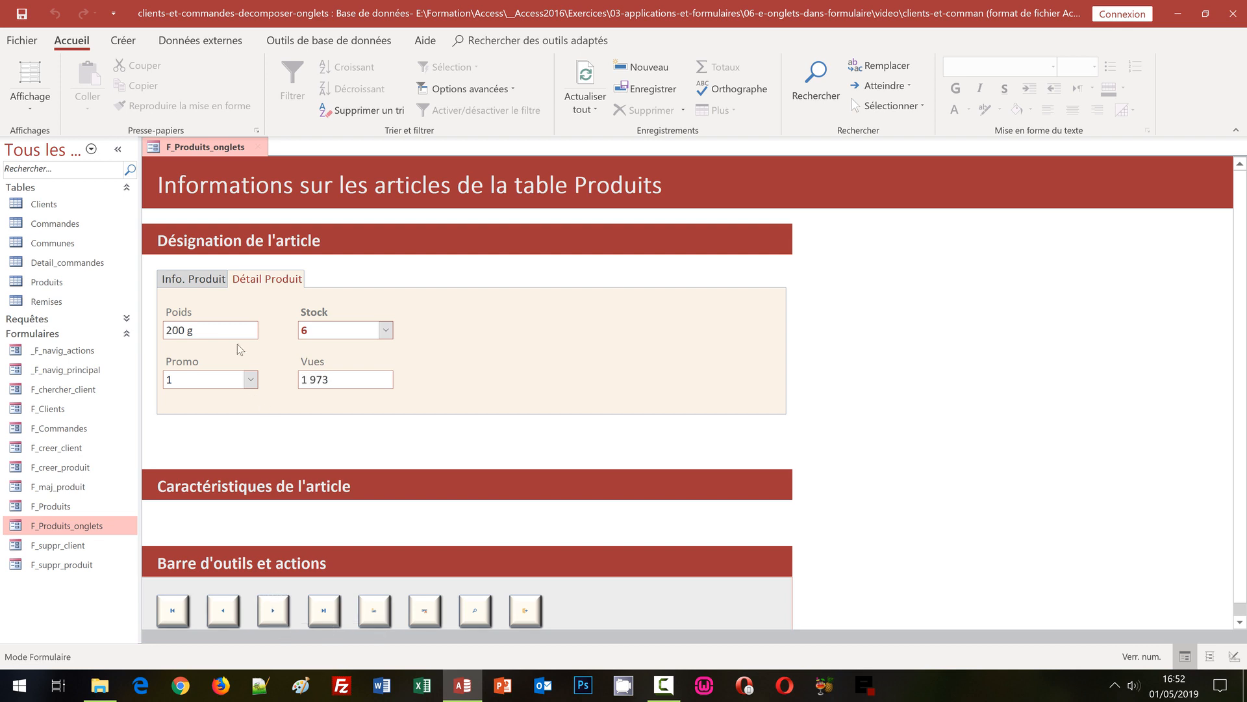
pyautogui.click(216, 284)
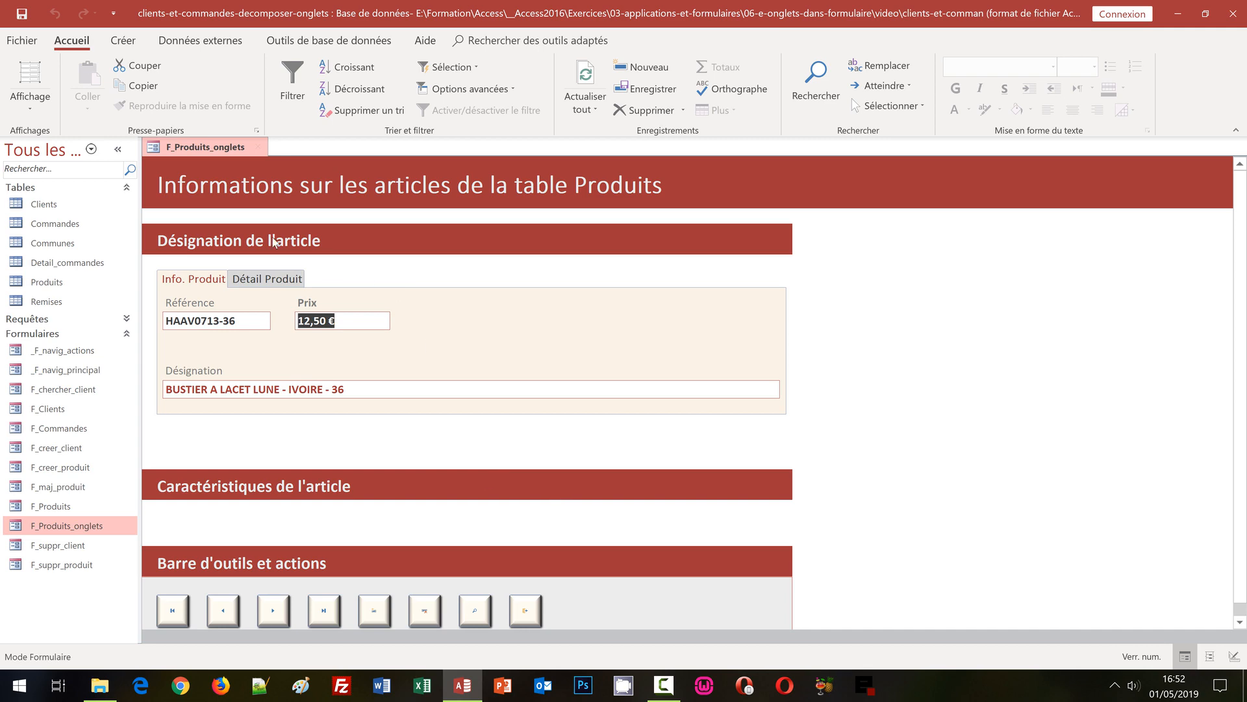
# Return to Design view and delete the Caractéristiques de l'article title together with its red banner
pyautogui.click(30, 103)
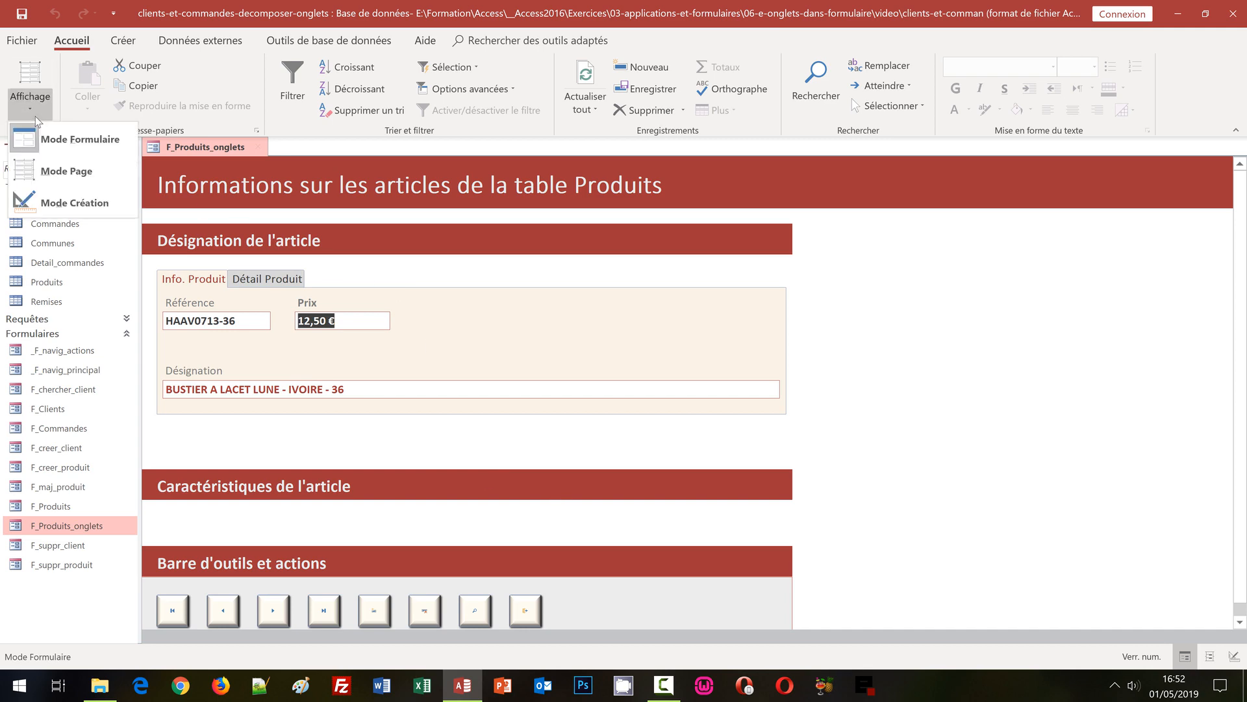
pyautogui.click(65, 203)
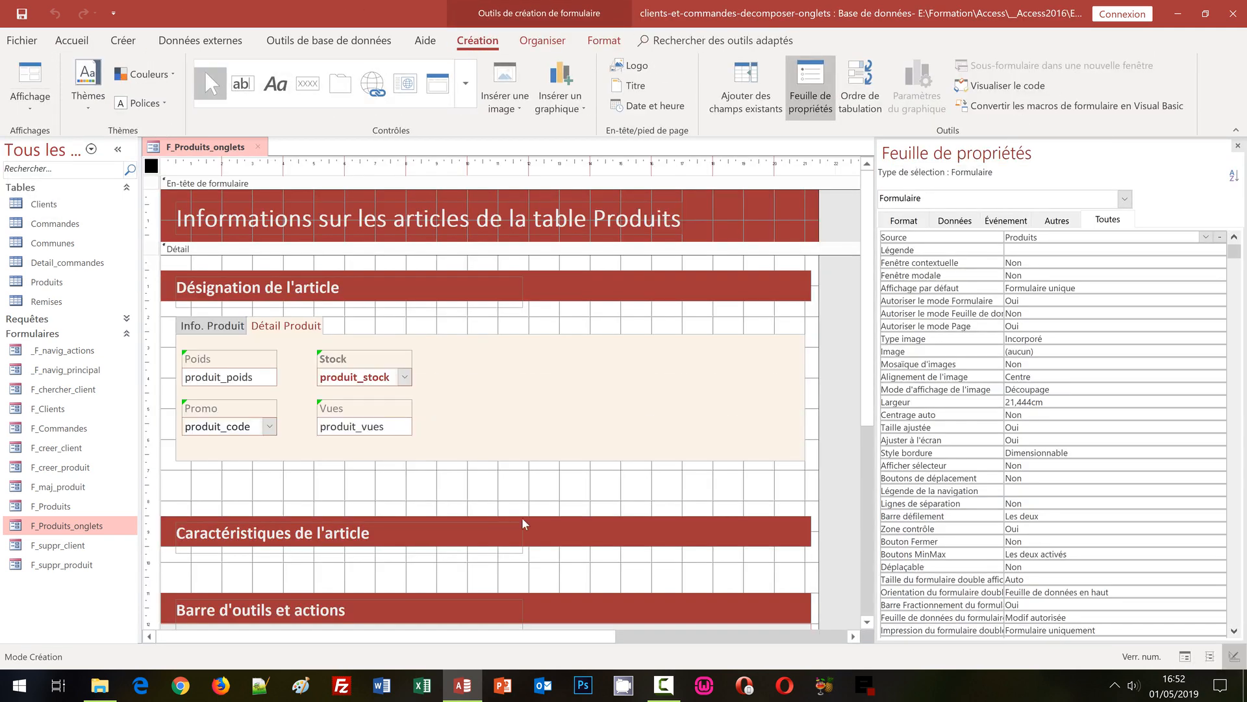
pyautogui.scroll(-3, 302, 472)
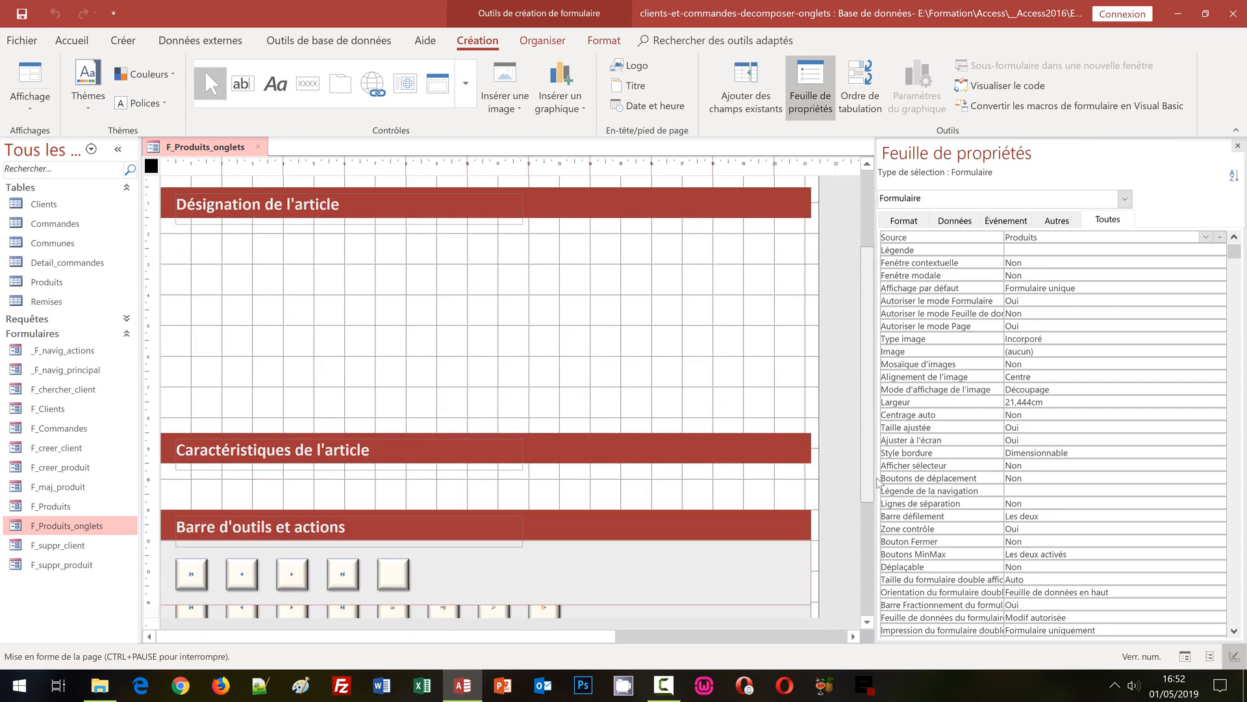
pyautogui.moveTo(151, 394); pyautogui.dragTo(164, 476)
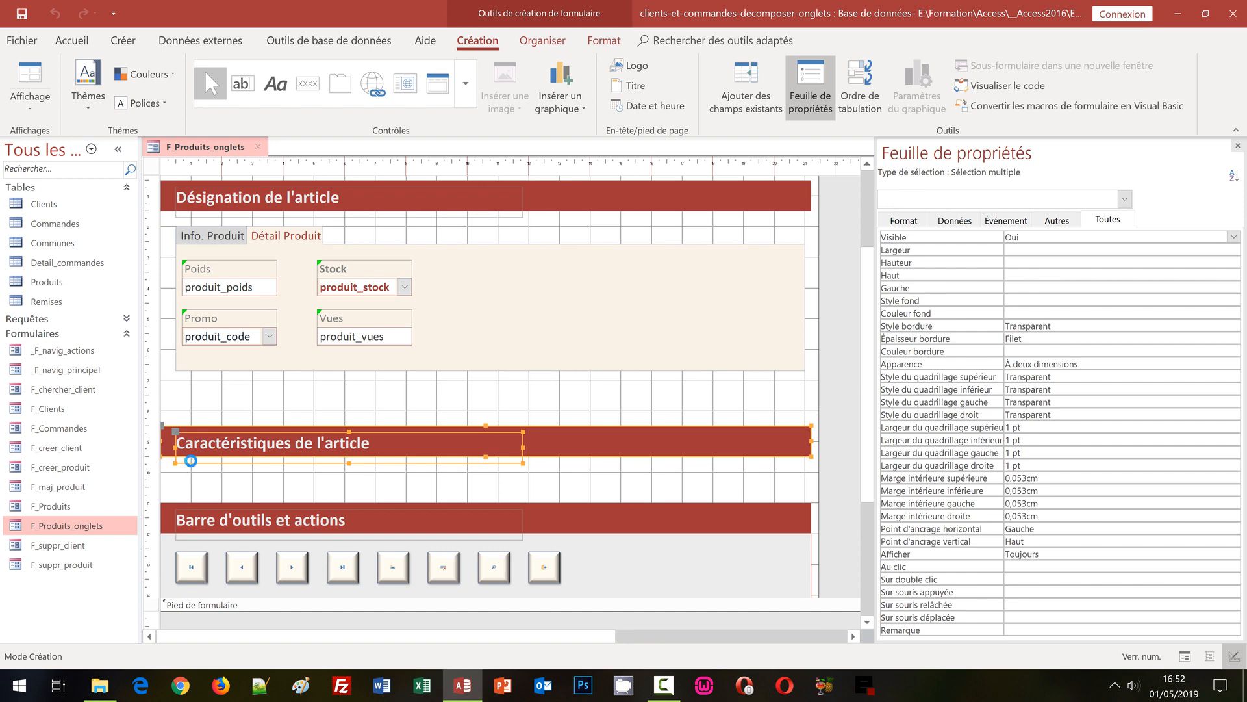
pyautogui.press('Delete')
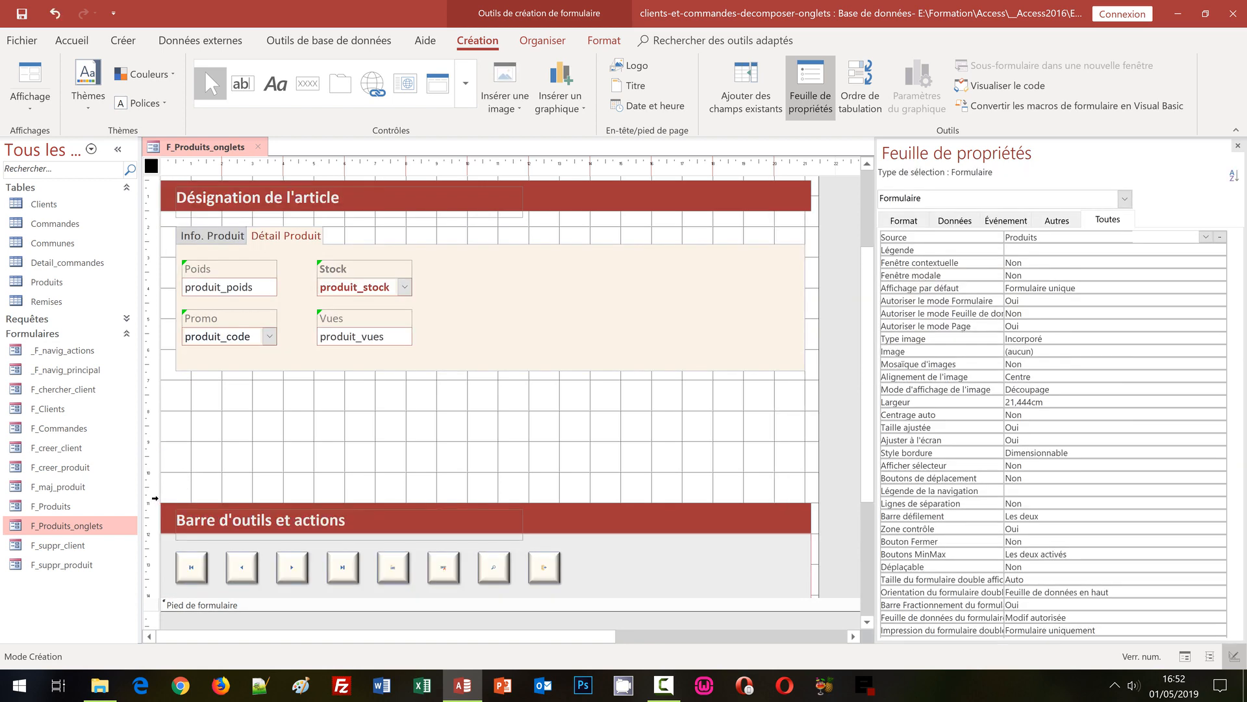
# Move the Barre d'outils et actions banner, its title, grey background and all its buttons up to just beneath the tab control
pyautogui.moveTo(155, 499); pyautogui.dragTo(157, 590)
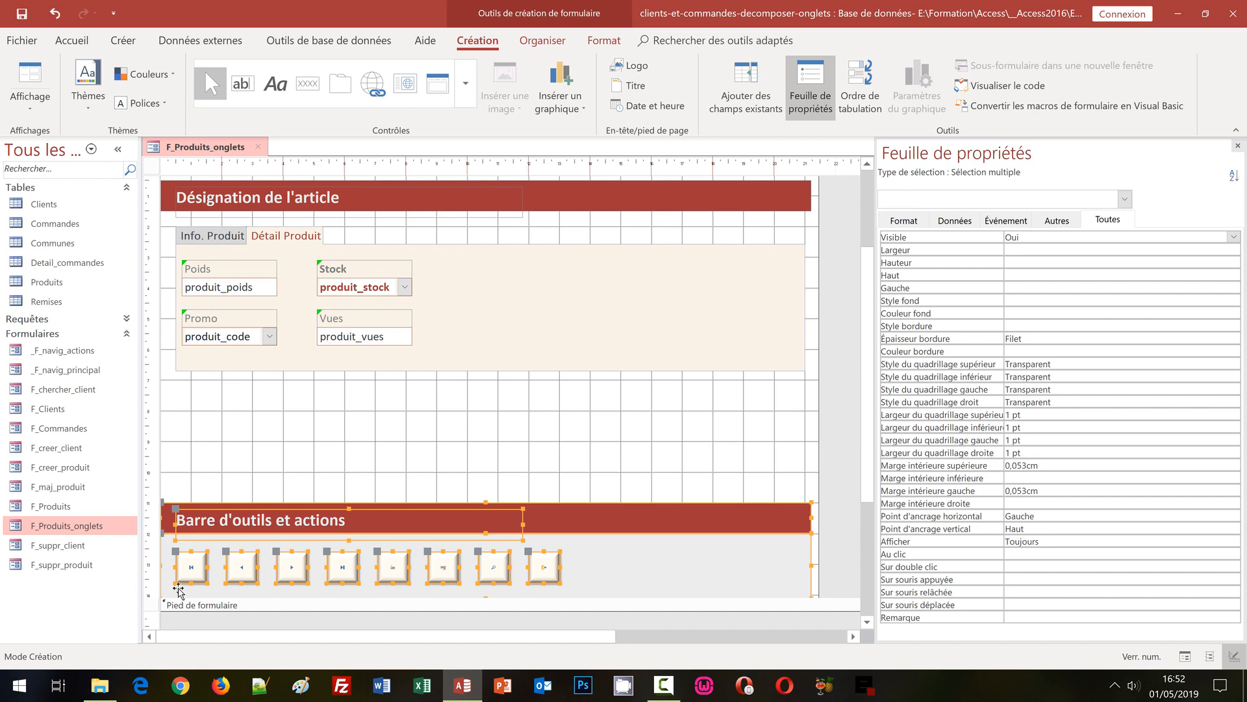
pyautogui.press('Up')
pyautogui.press('Up')
pyautogui.press('Up')
pyautogui.press('Up')
pyautogui.press('Up')
pyautogui.press('Up')
pyautogui.press('Up')
pyautogui.press('Up')
pyautogui.press('Up')
pyautogui.press('Up')
pyautogui.press('Up')
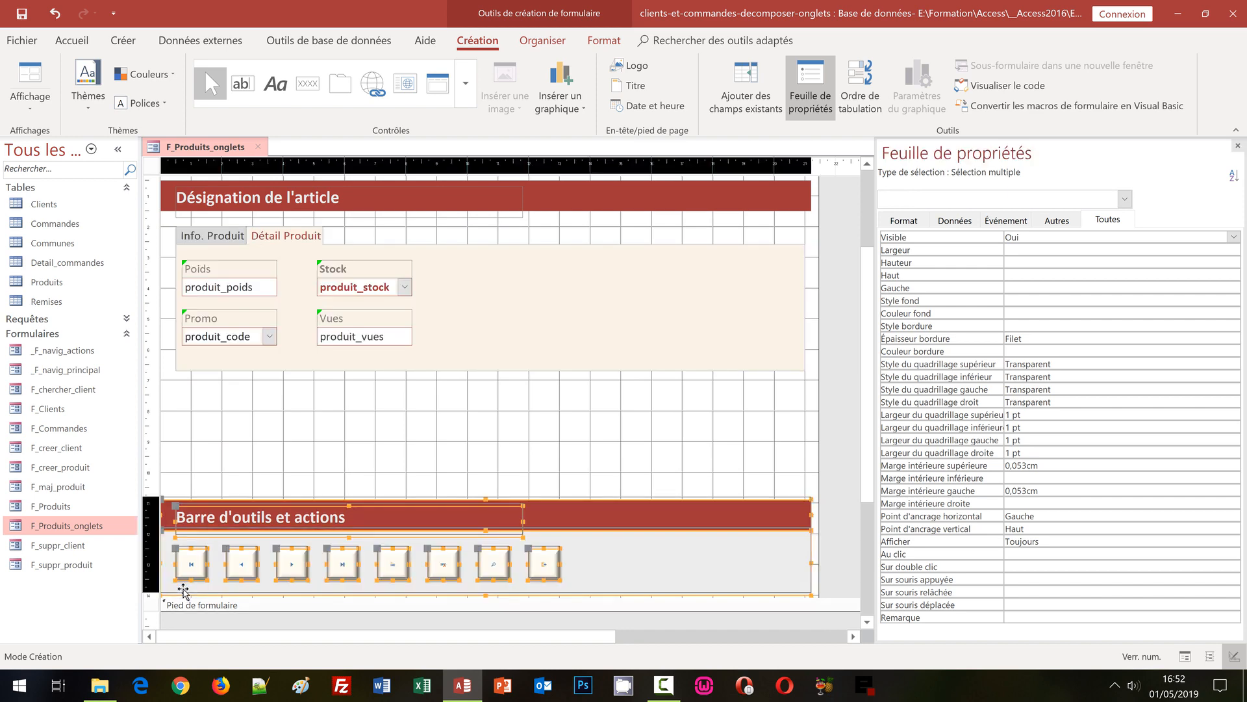
pyautogui.press('Up')
pyautogui.press('Up')
pyautogui.press('Up')
pyautogui.press('Up')
pyautogui.press('Up')
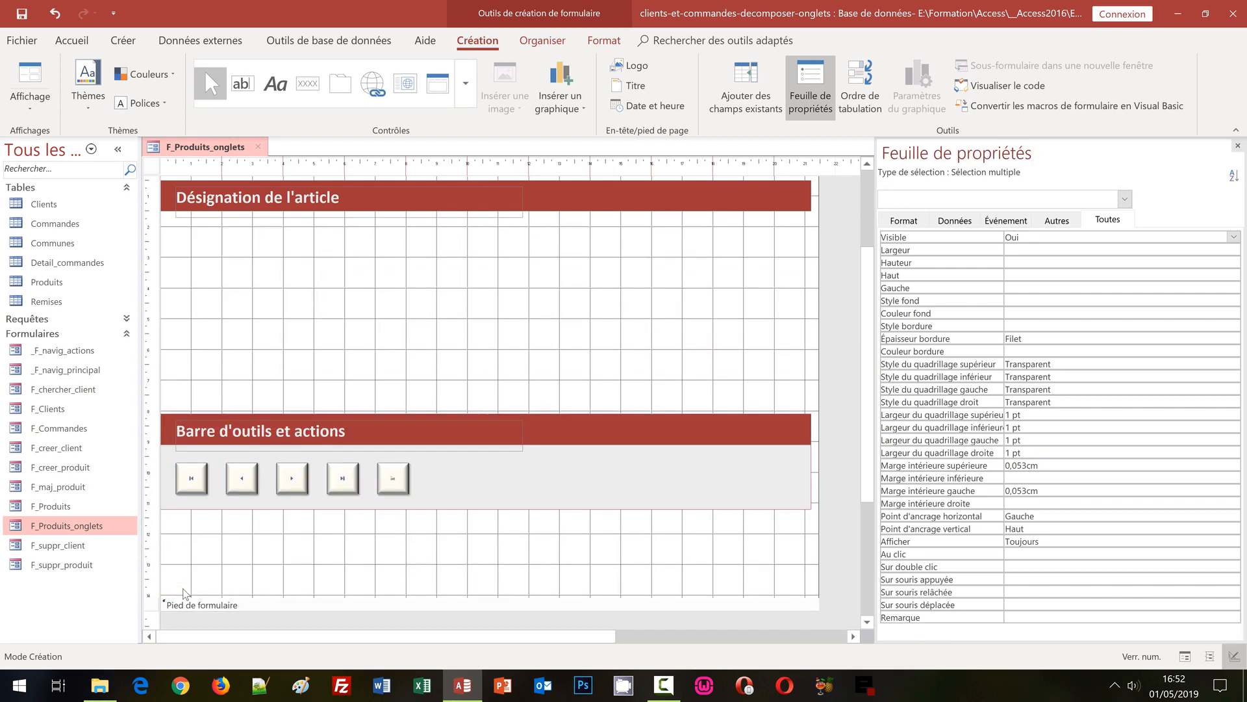
pyautogui.press('Up')
pyautogui.press('Up')
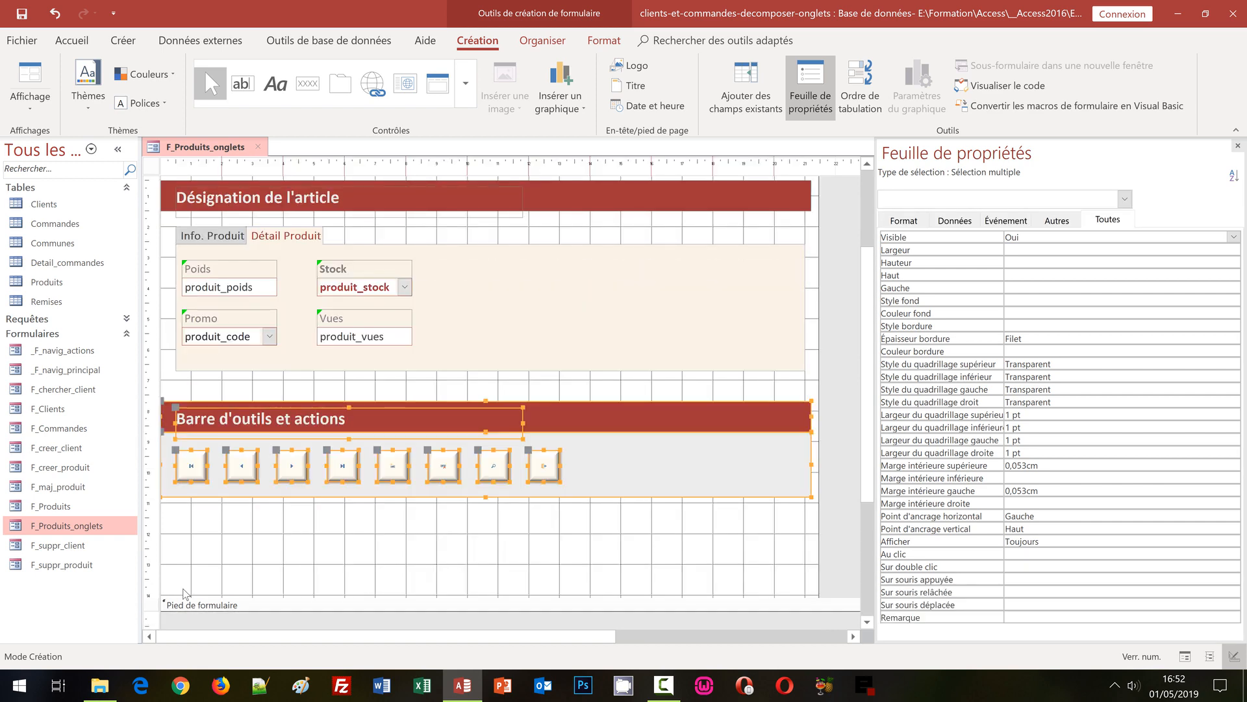
pyautogui.press('Up')
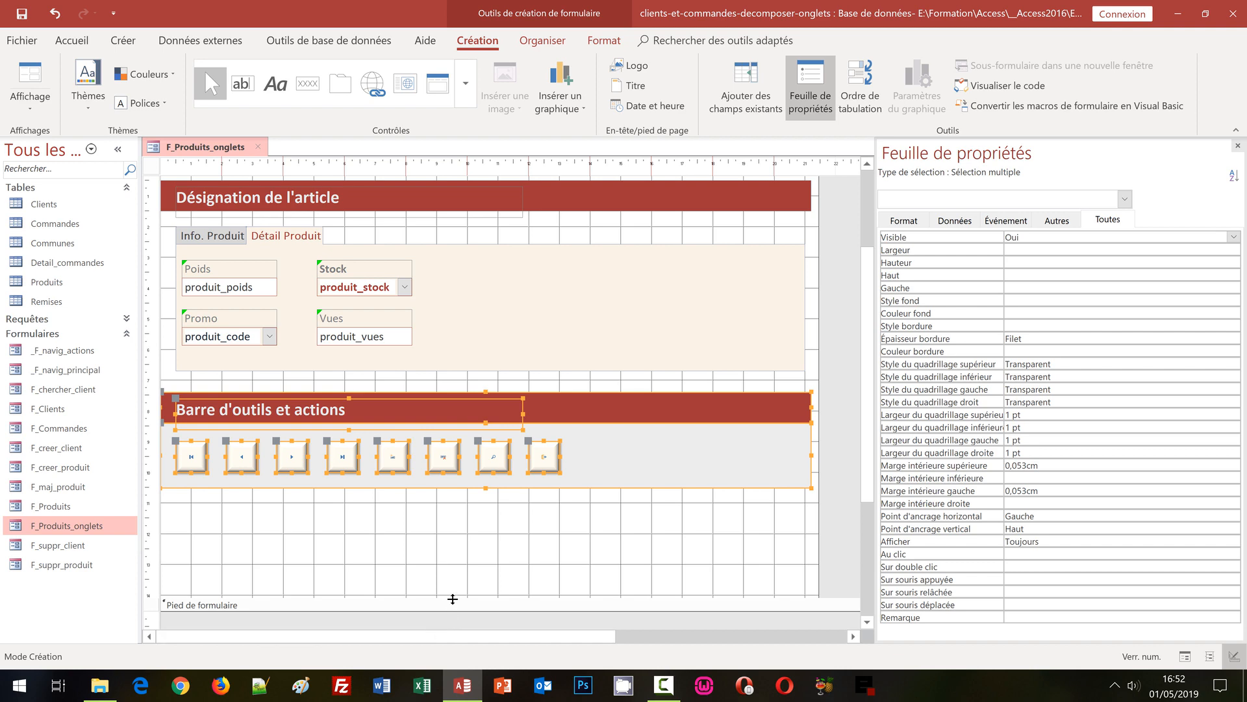
# Reduce the height of the Détail section so it ends just below the Barre d'outils et actions block
pyautogui.moveTo(452, 598); pyautogui.dragTo(464, 519)
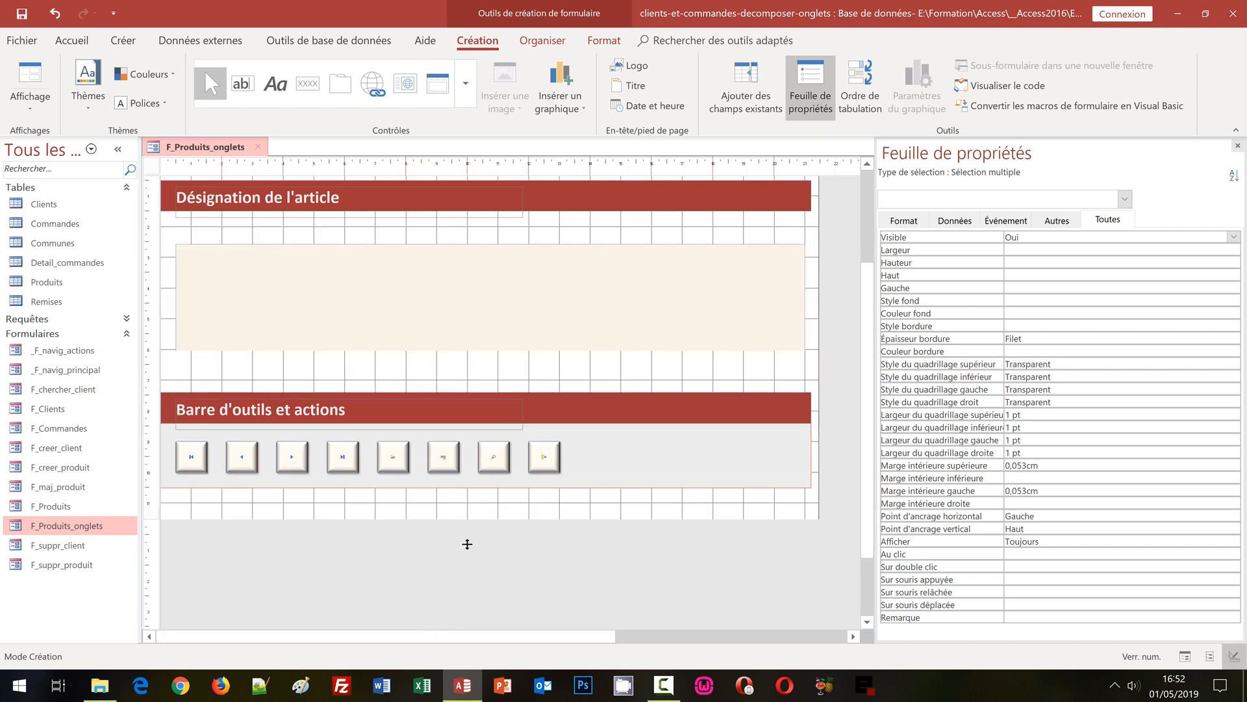
pyautogui.click(470, 550)
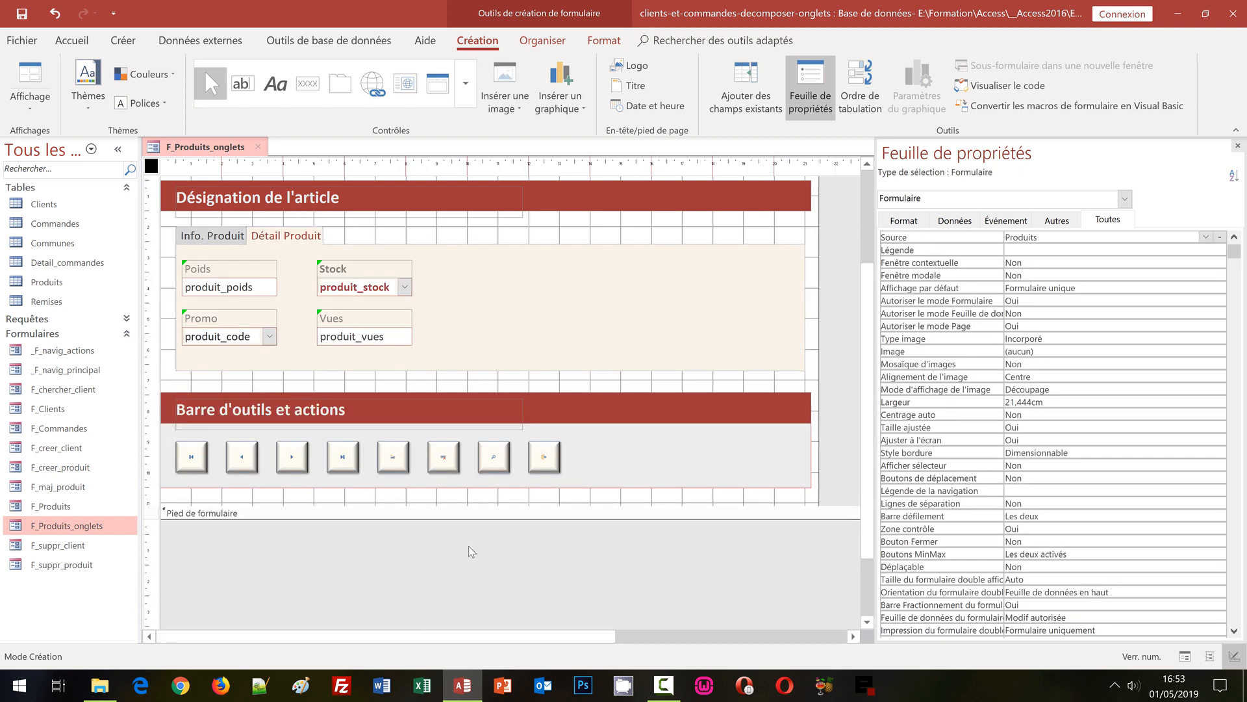
pyautogui.click(870, 188)
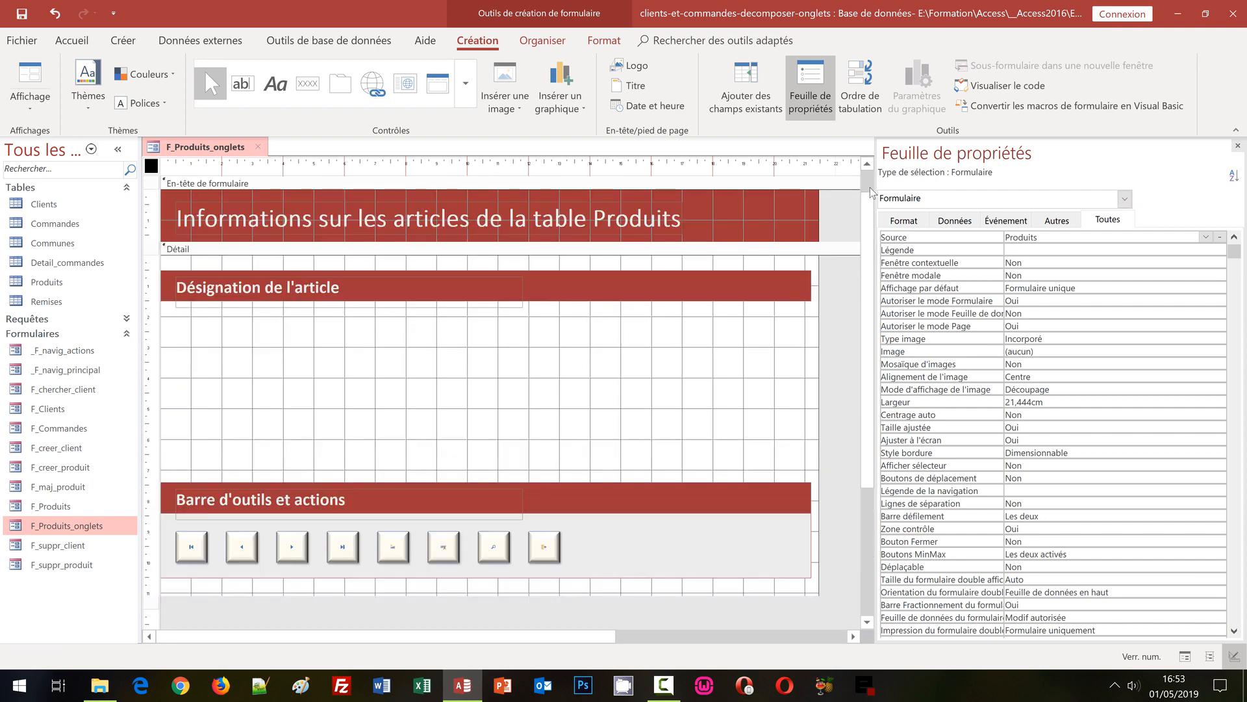
# Run the form in Form view, advance to the next record and display its Détail Produit page
pyautogui.press('F5')
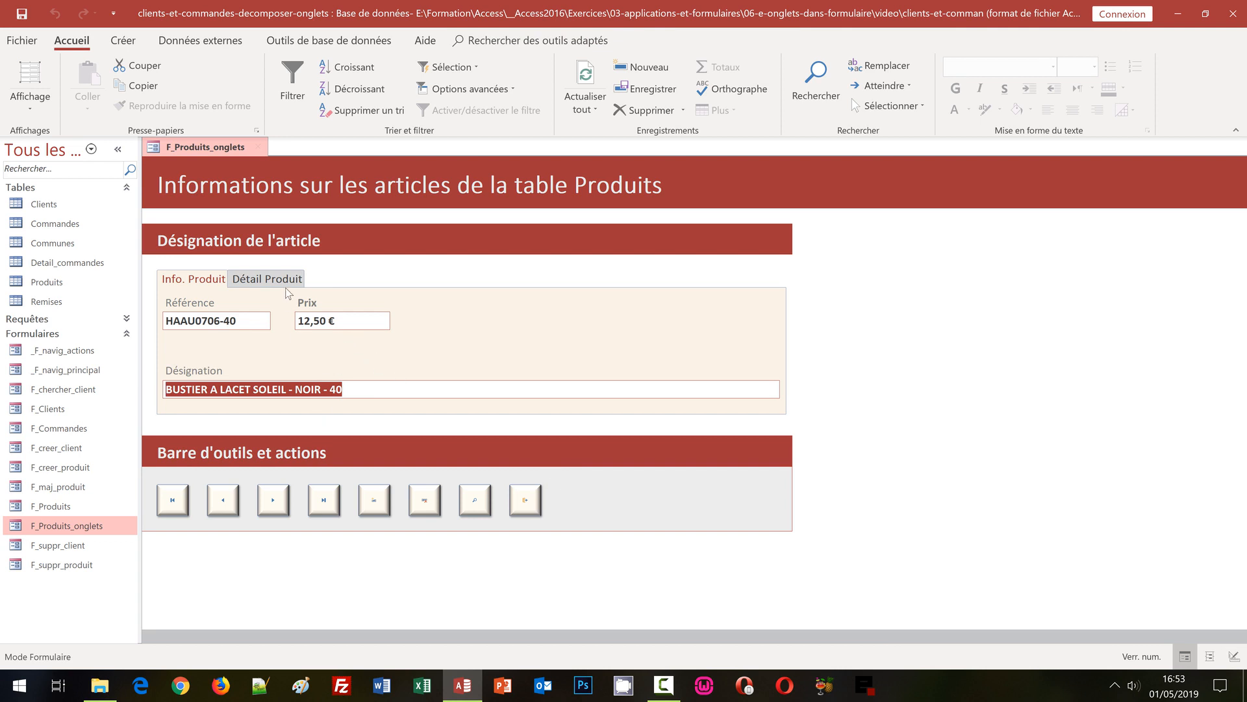
pyautogui.click(282, 510)
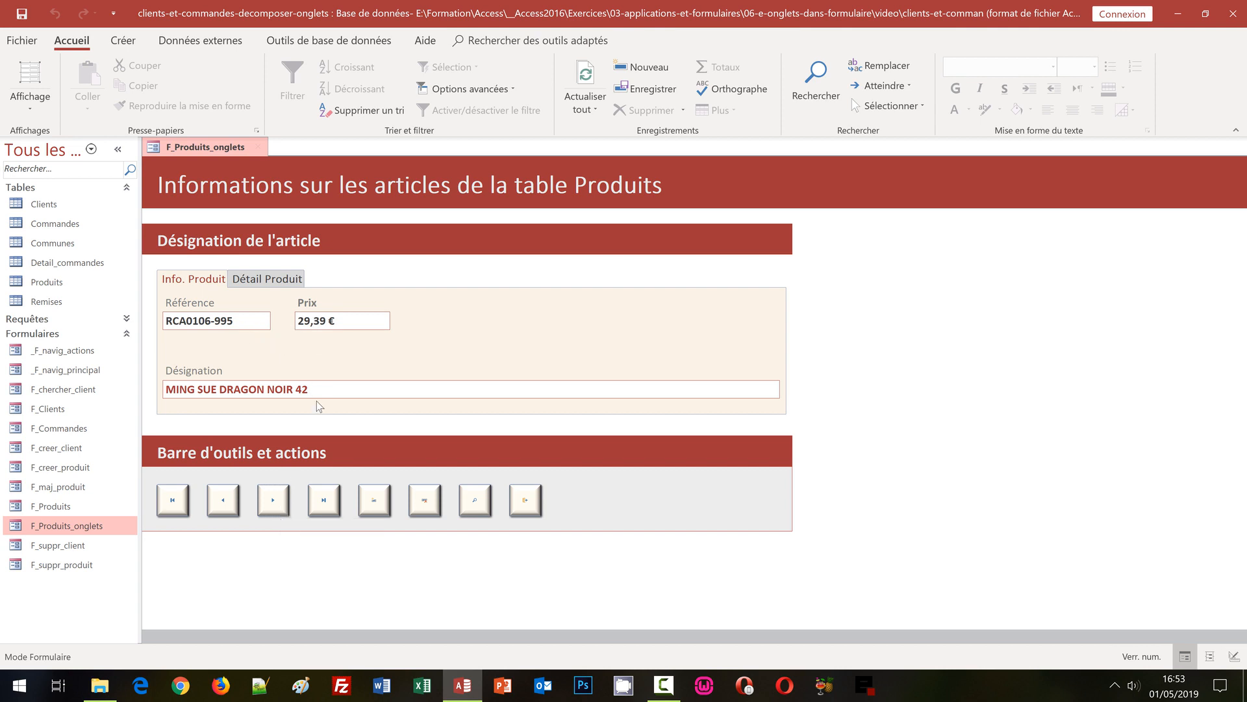
pyautogui.click(267, 279)
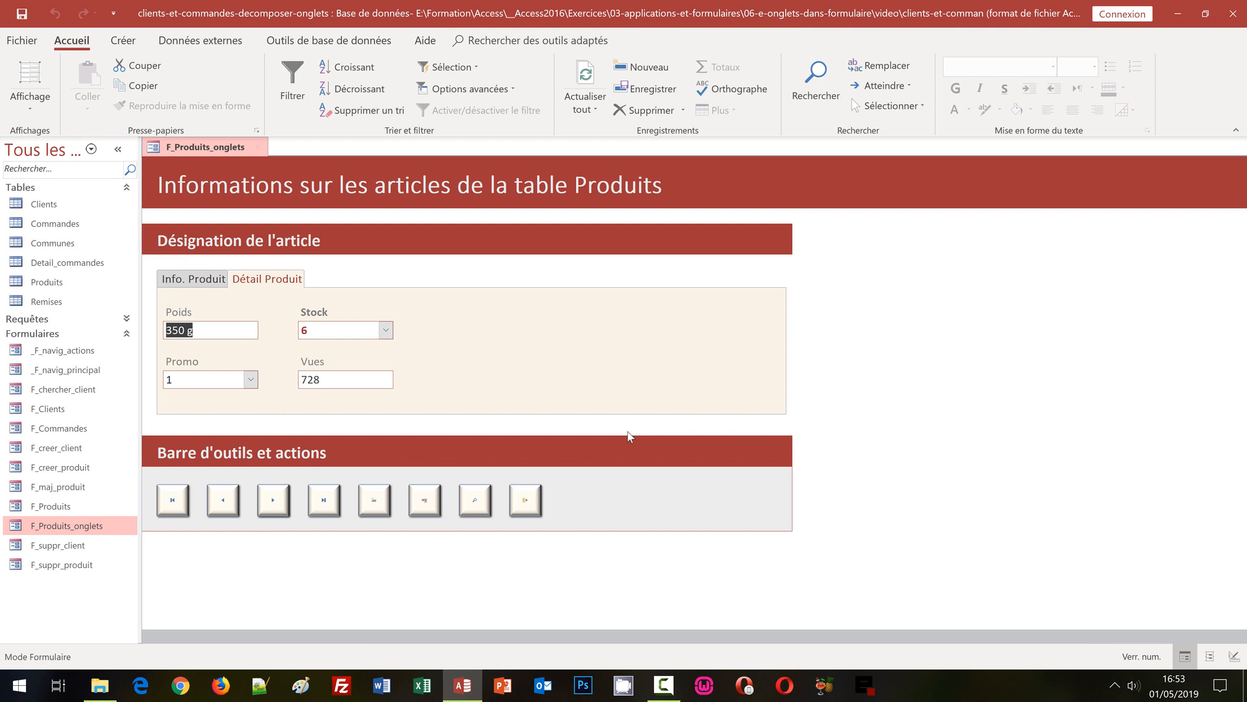